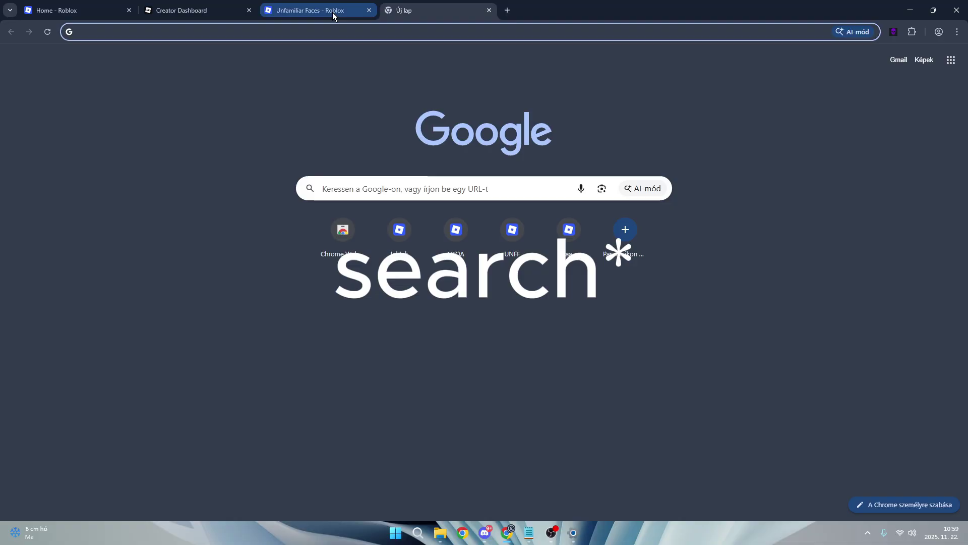
# Step: Search Google for chromewebstore and open the Chrome Web Store site
pyautogui.write('chromewebstore.google.com/?hl=hu')
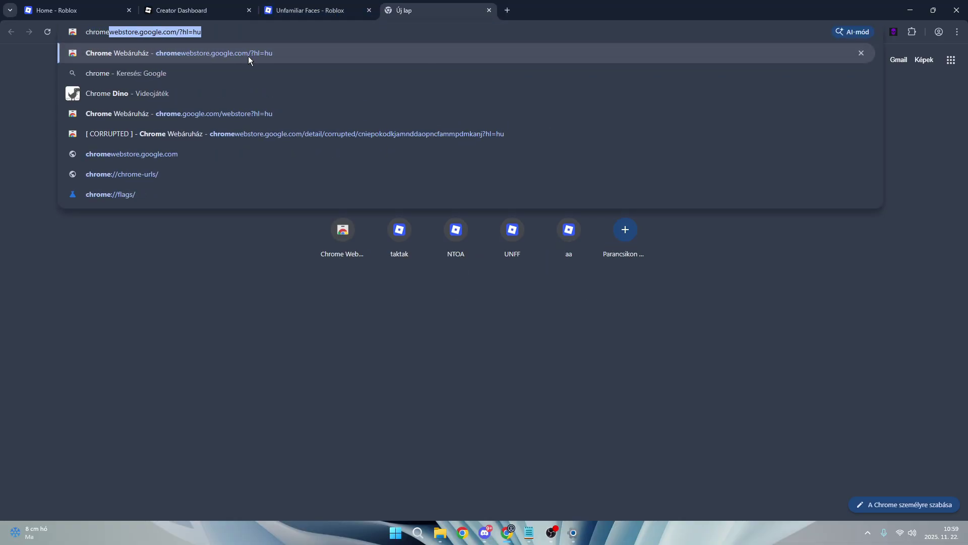
pyautogui.click(227, 73)
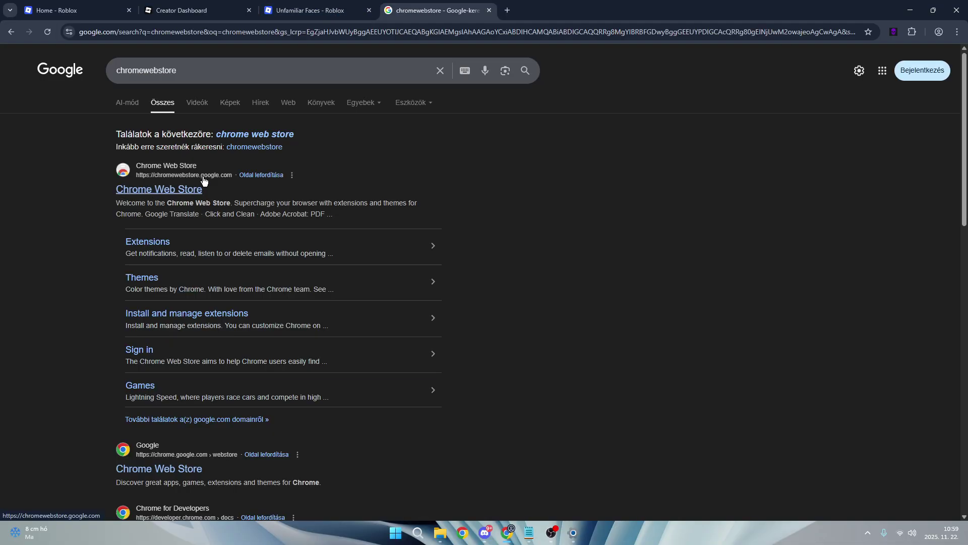
pyautogui.click(182, 190)
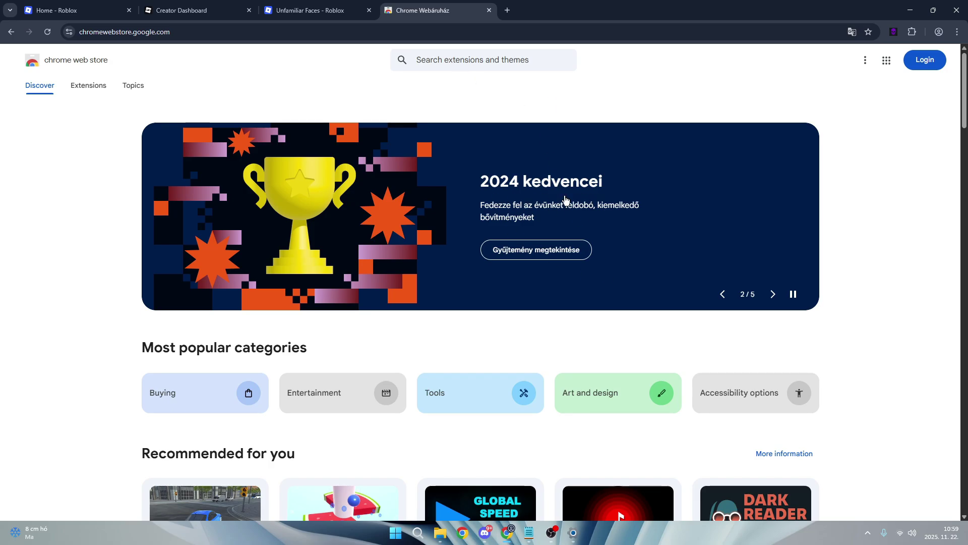
# Step: Search the Chrome Web Store for 'corrupted'
pyautogui.click(522, 55)
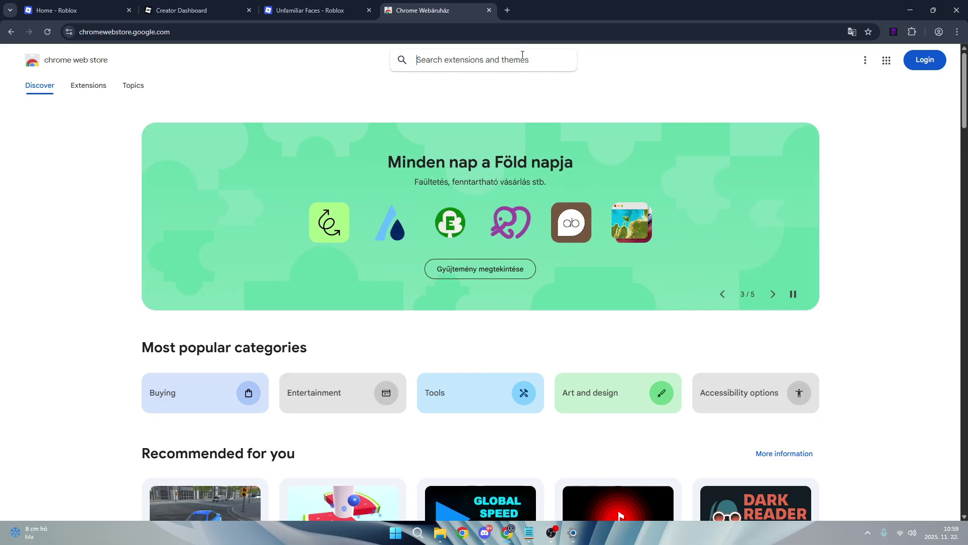
pyautogui.write('corrupt')
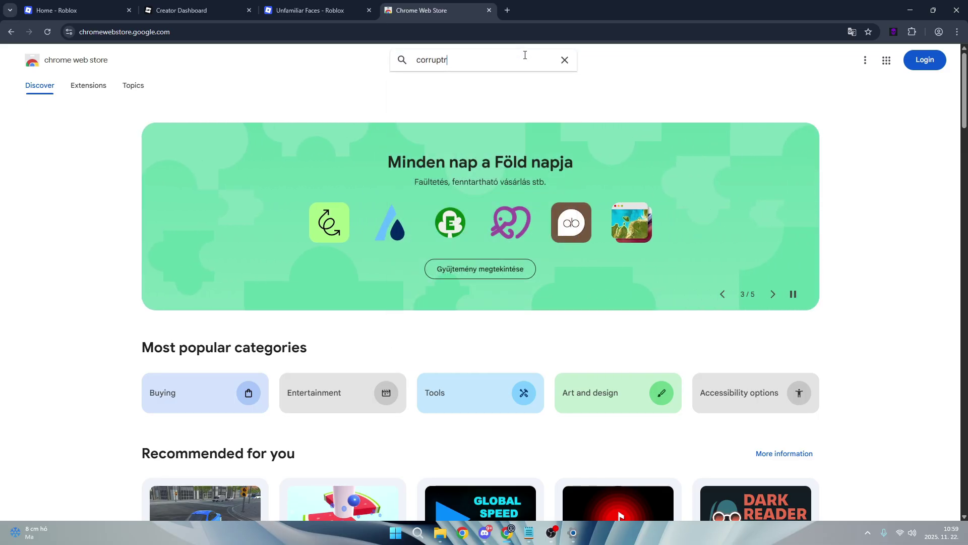
pyautogui.write('ed')
pyautogui.press('Return')
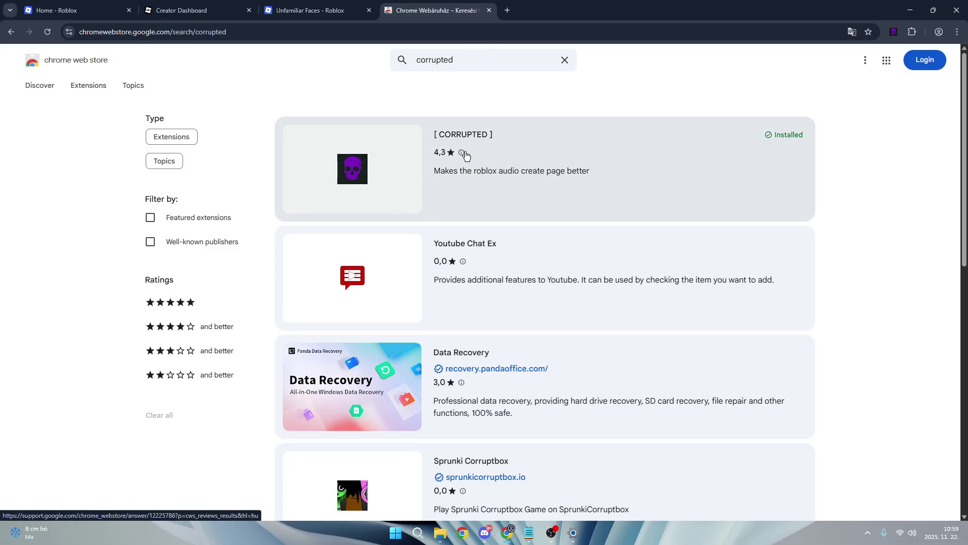
# Step: Open the [ CORRUPTED ] extension page, remove it from Chrome, then add it back
pyautogui.click(791, 144)
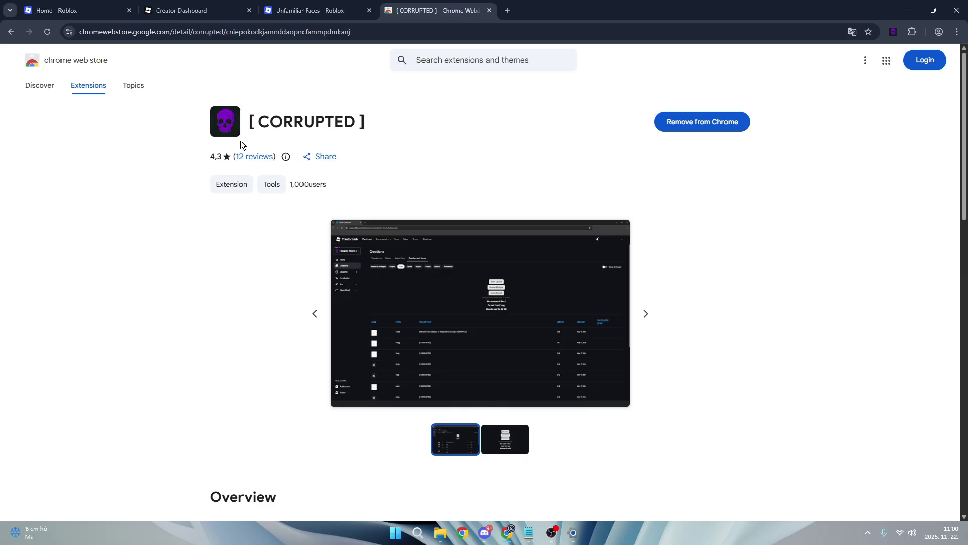
pyautogui.moveTo(222, 121); pyautogui.dragTo(178, 118)
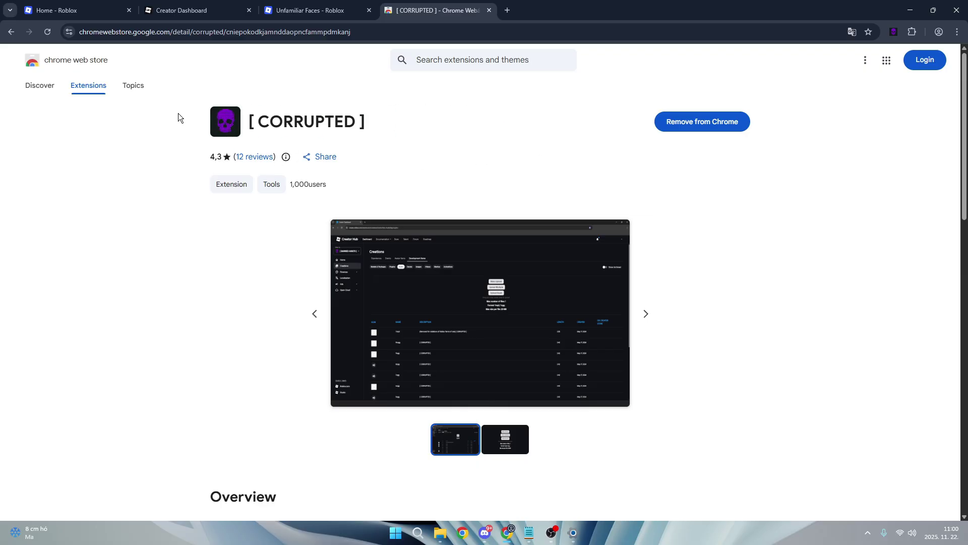
pyautogui.click(745, 125)
pyautogui.click(817, 121)
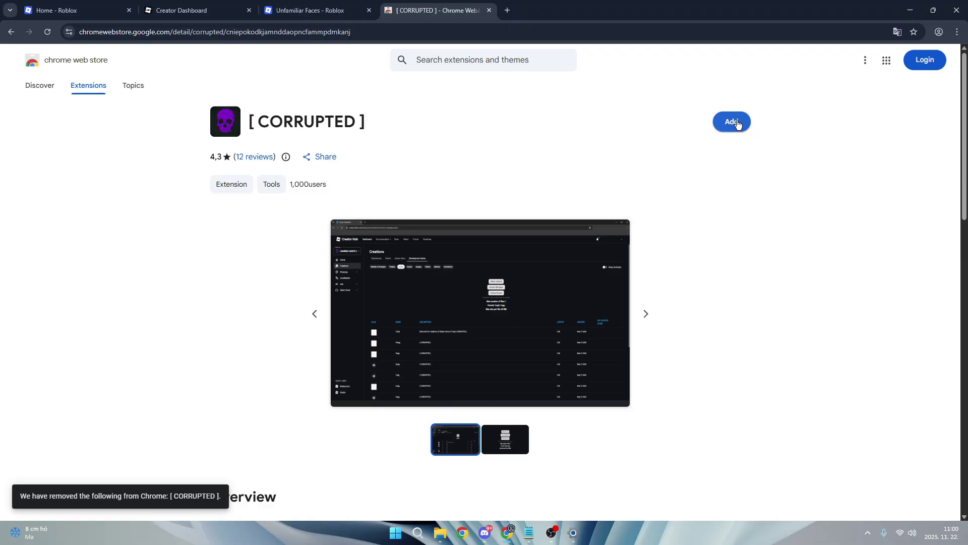
pyautogui.click(736, 123)
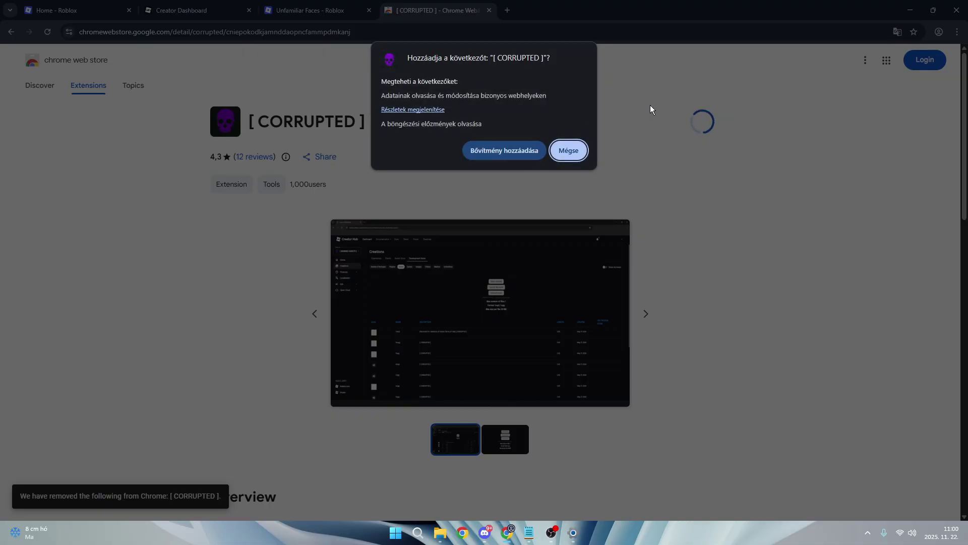
pyautogui.click(527, 151)
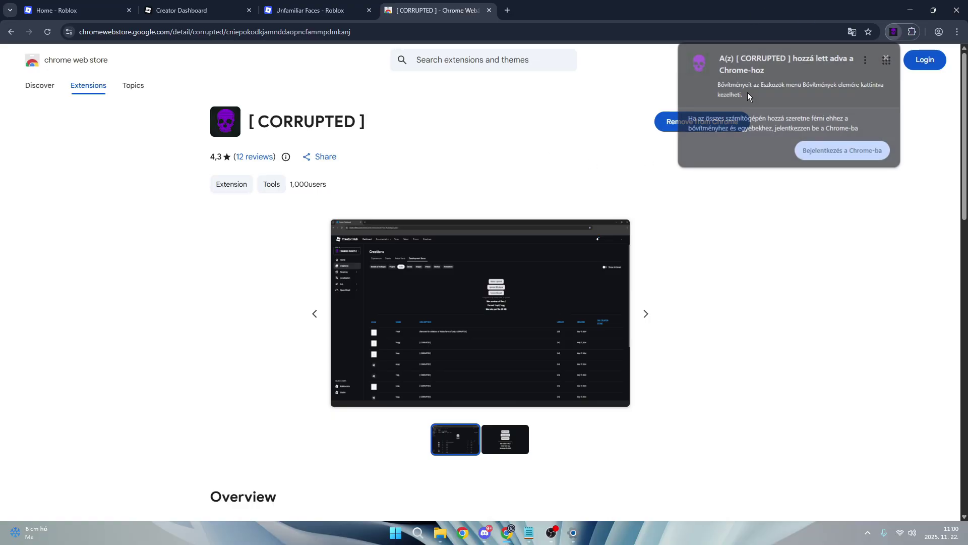
# Step: Pin the [ CORRUPTED ] extension to the toolbar from the Extensions menu
pyautogui.click(886, 60)
pyautogui.click(913, 31)
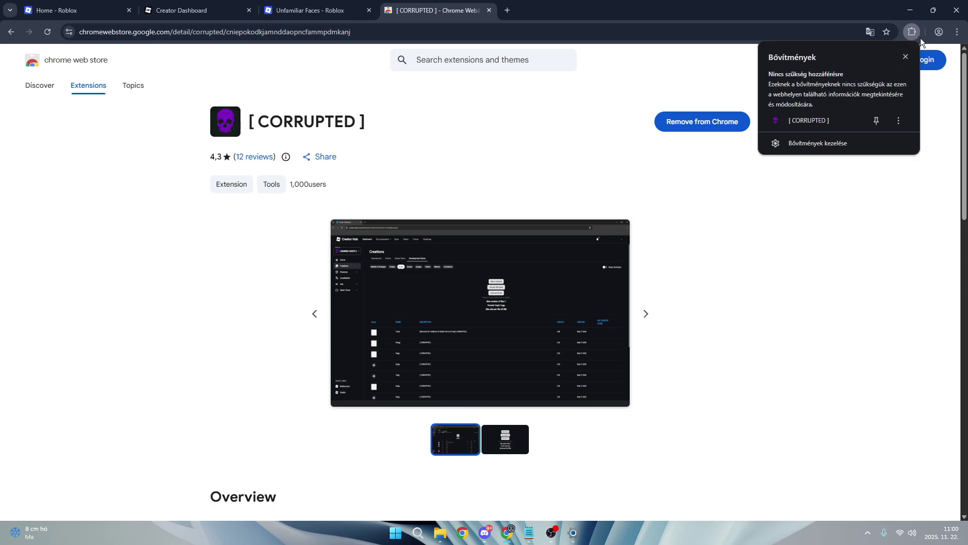
pyautogui.click(876, 123)
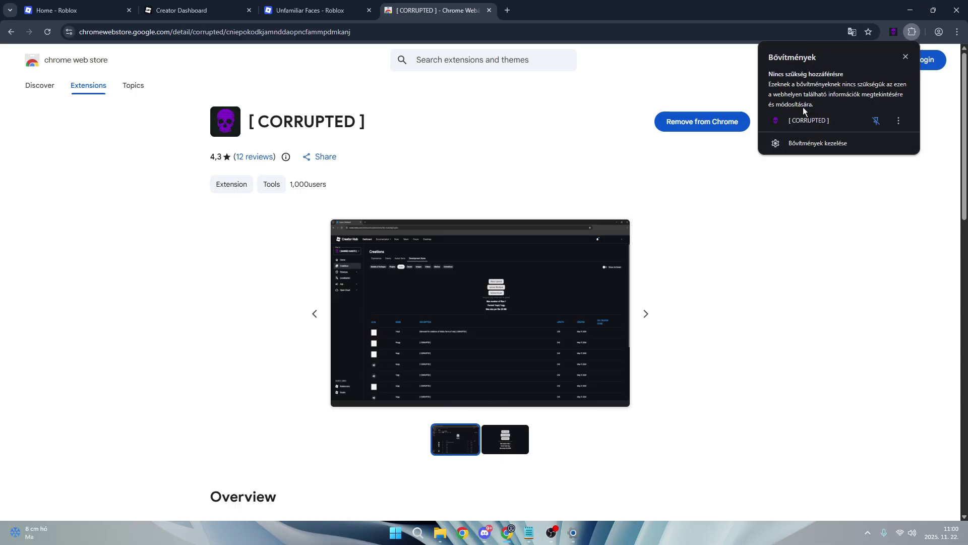
pyautogui.click(881, 16)
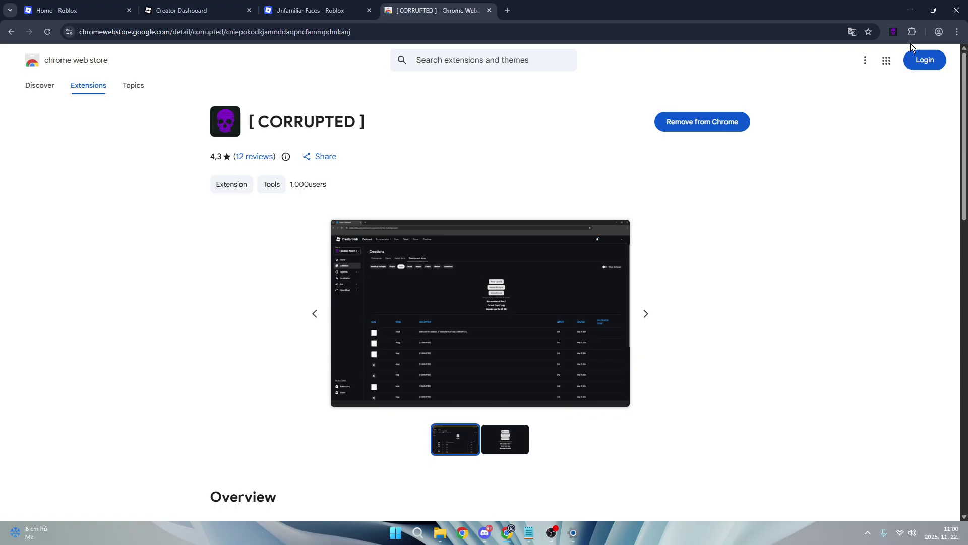
# Step: In the [ CORRUPTED ] popup, toggle the upload target between User and Group, ending on User
pyautogui.click(896, 32)
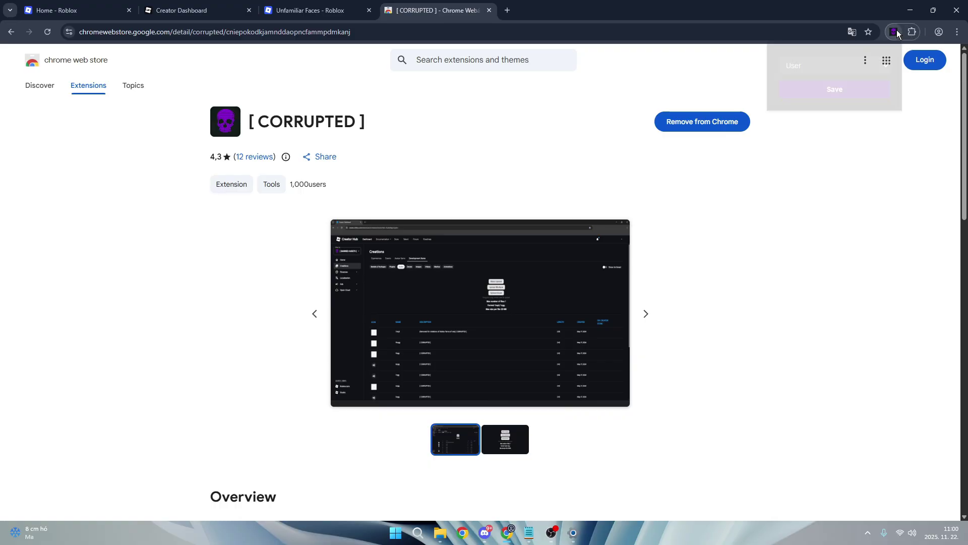
pyautogui.click(852, 67)
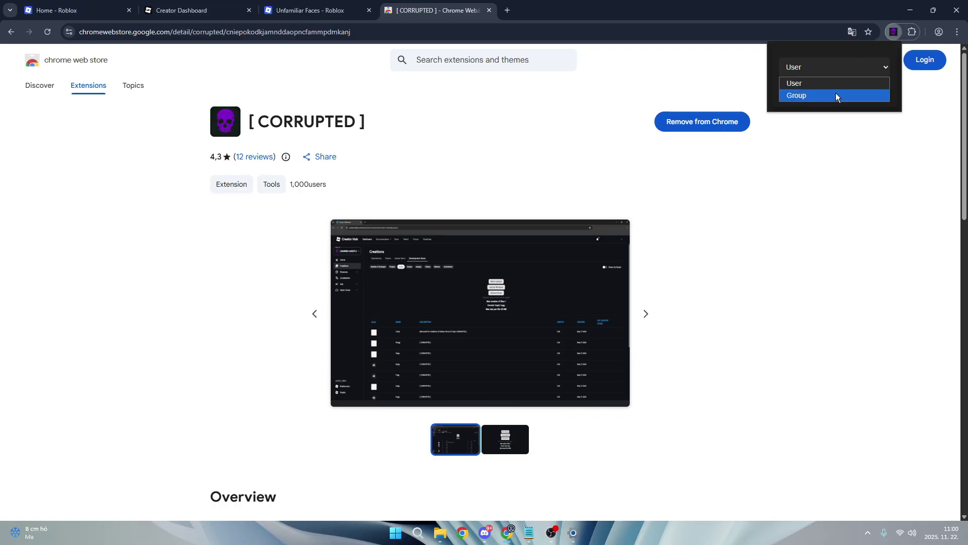
pyautogui.click(836, 82)
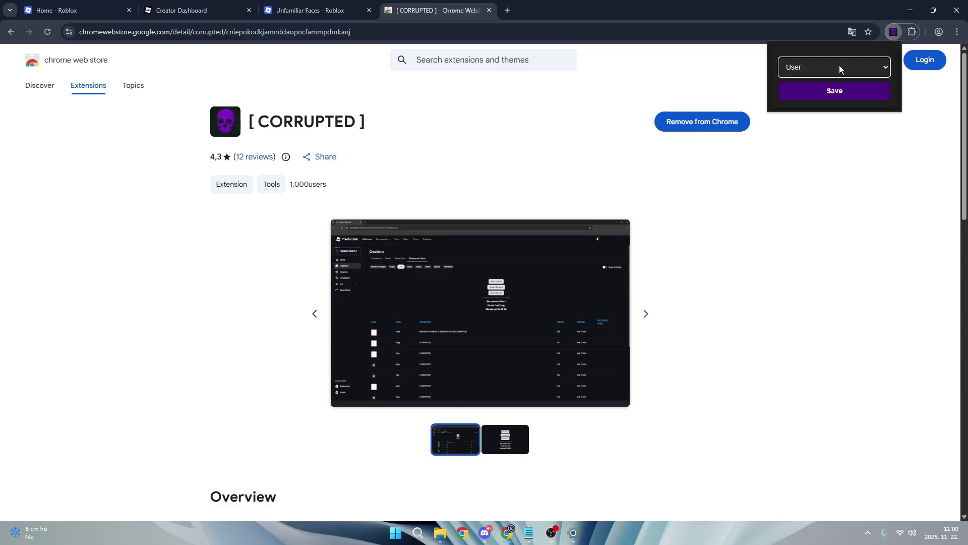
pyautogui.click(840, 68)
pyautogui.click(840, 68)
pyautogui.click(797, 67)
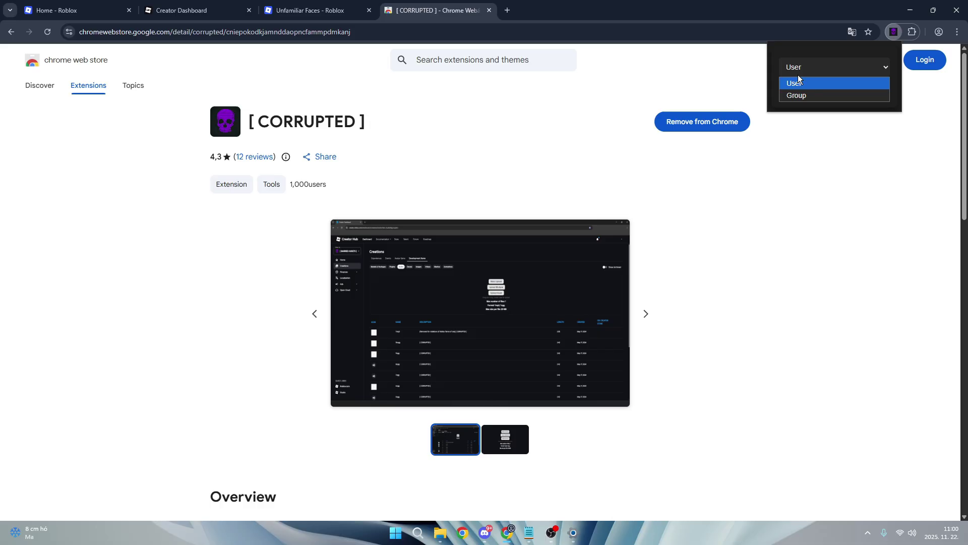
pyautogui.click(797, 95)
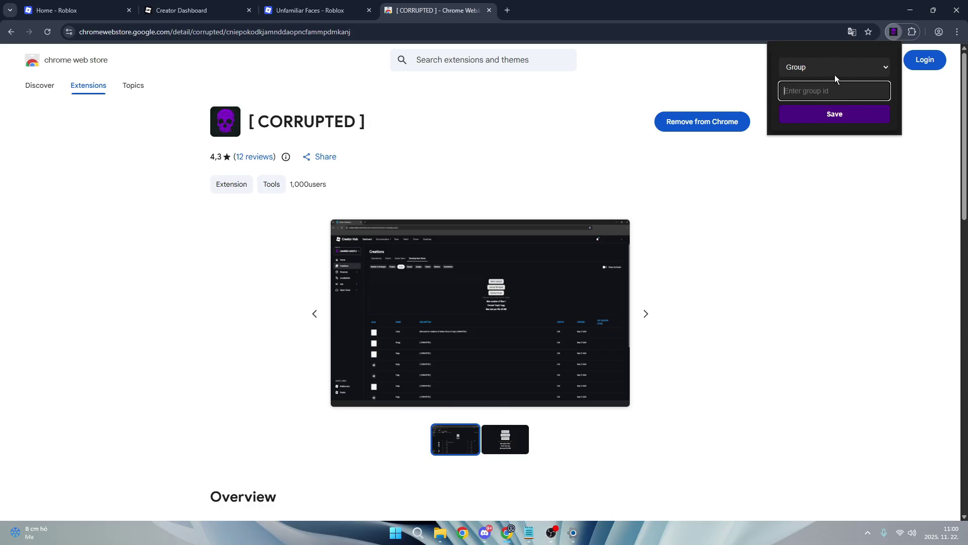
pyautogui.click(808, 69)
pyautogui.click(810, 82)
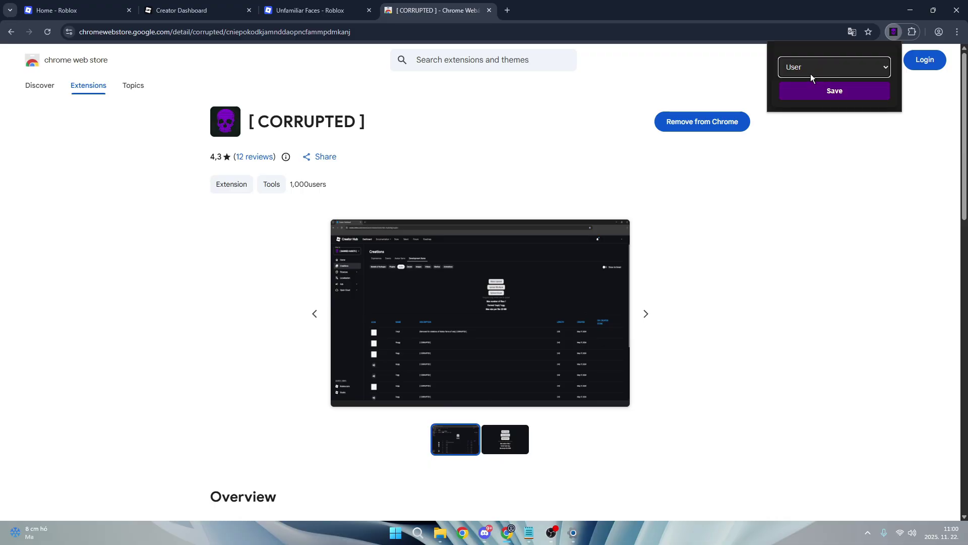
pyautogui.click(749, 54)
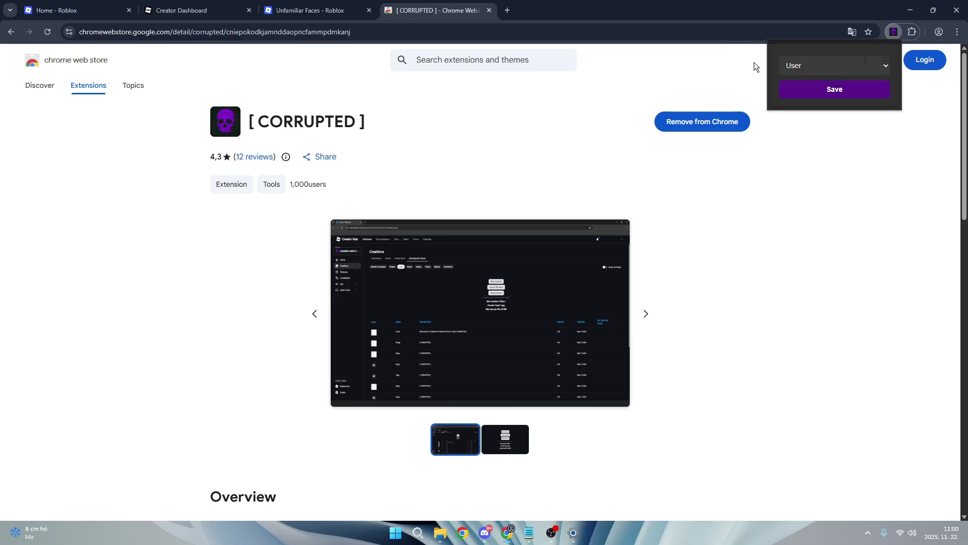
# Step: Switch the [ CORRUPTED ] upload target to Group, leaving the group id empty
pyautogui.click(893, 32)
pyautogui.click(835, 65)
pyautogui.click(806, 97)
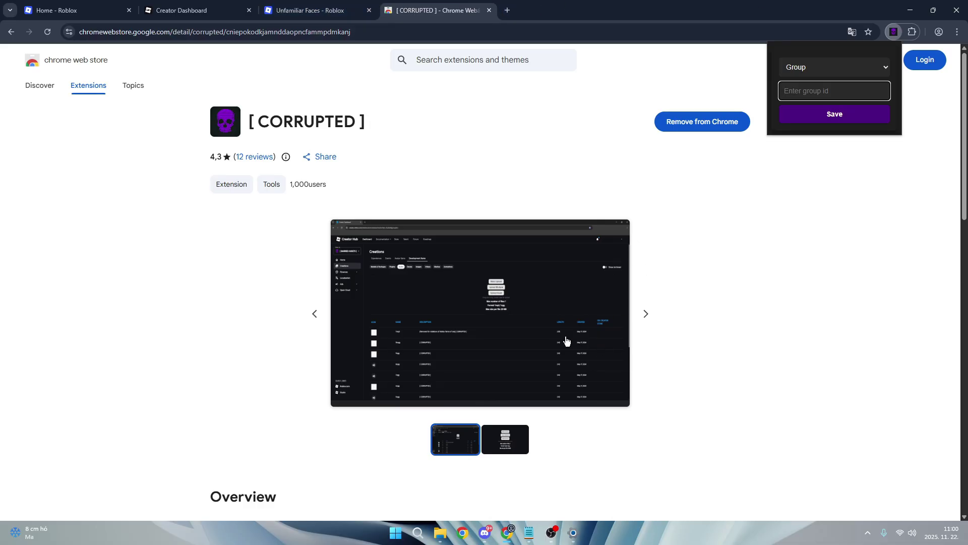
pyautogui.click(646, 313)
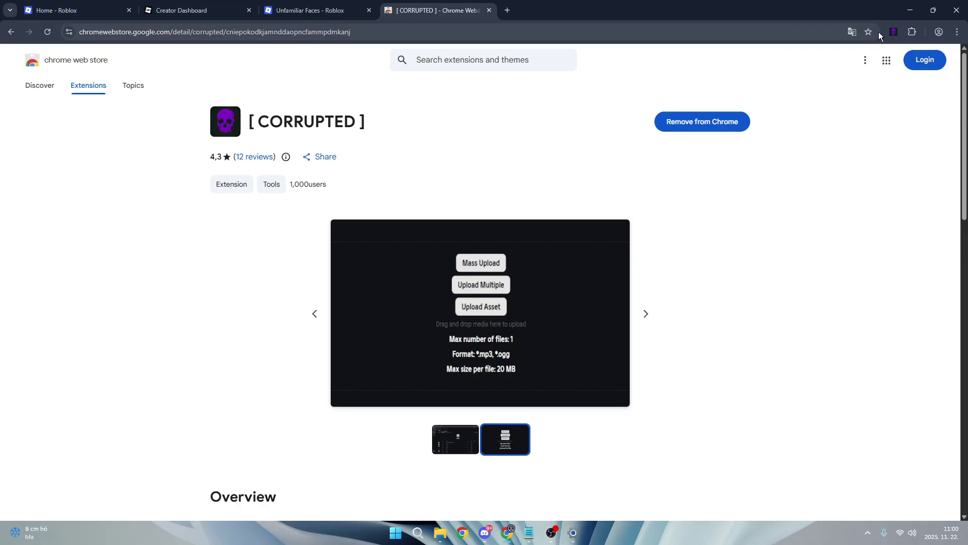
pyautogui.click(894, 32)
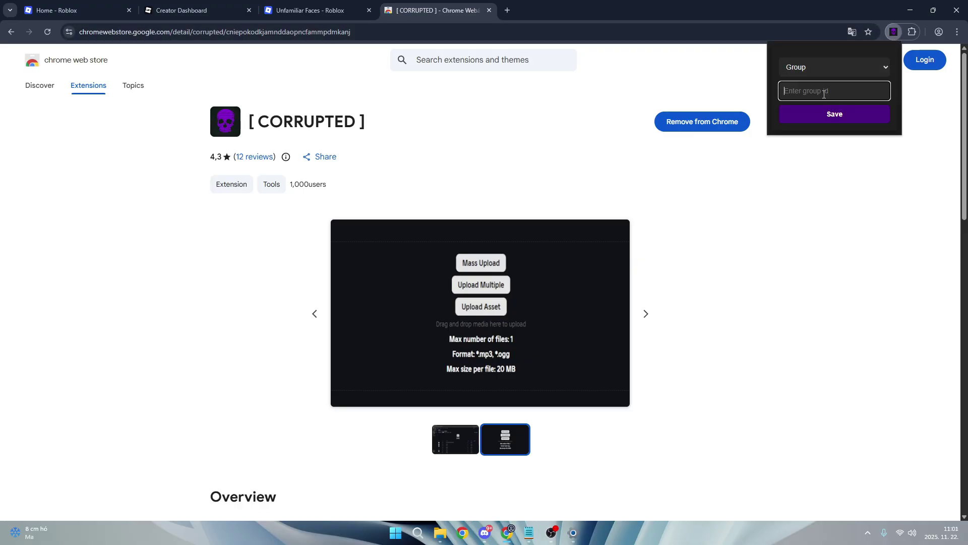
# Step: Open roblox.com in a new tab and close the Unfamiliar Faces community tab
pyautogui.click(508, 10)
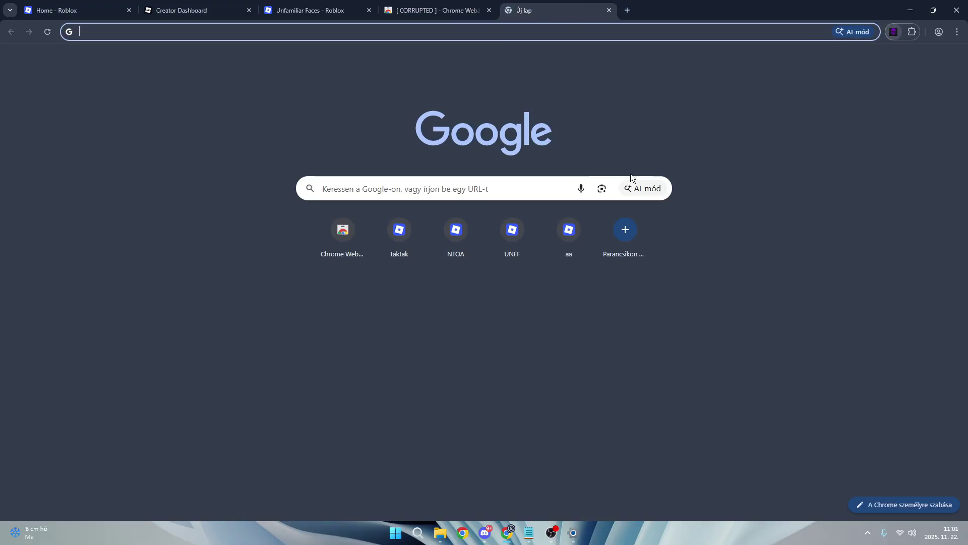
pyautogui.write('roblox.com')
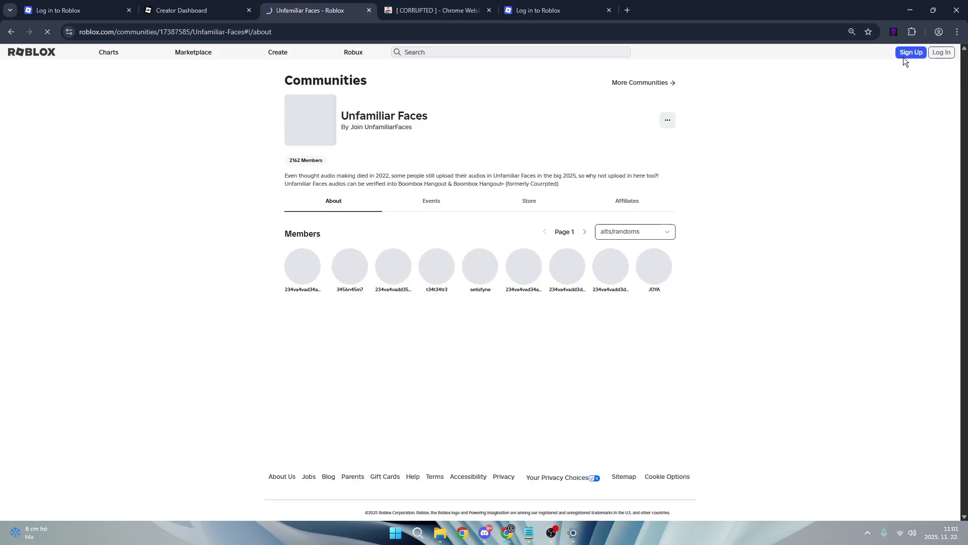
pyautogui.hotkey('ctrl', 'w')
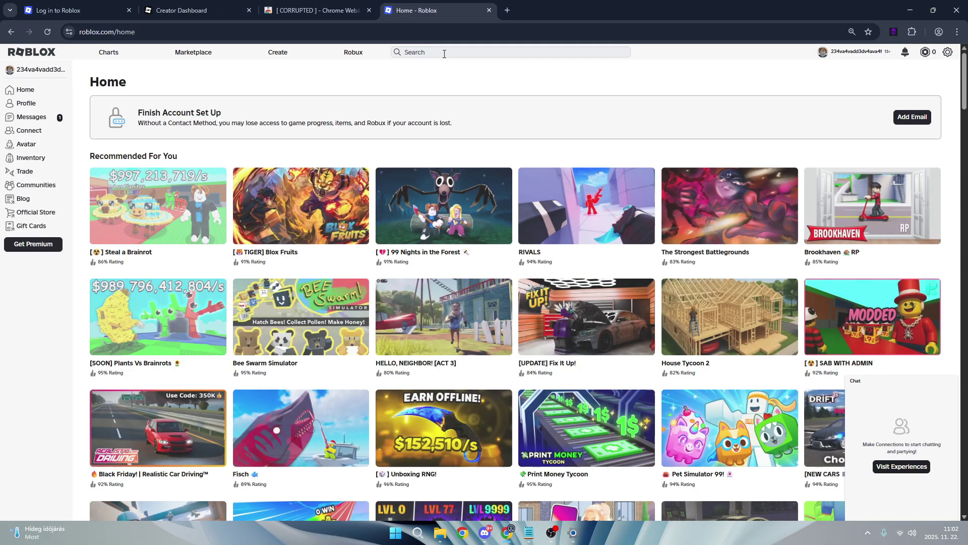
# Step: Search Roblox communities for 'nostalgia omegatronic audio'
pyautogui.click(444, 54)
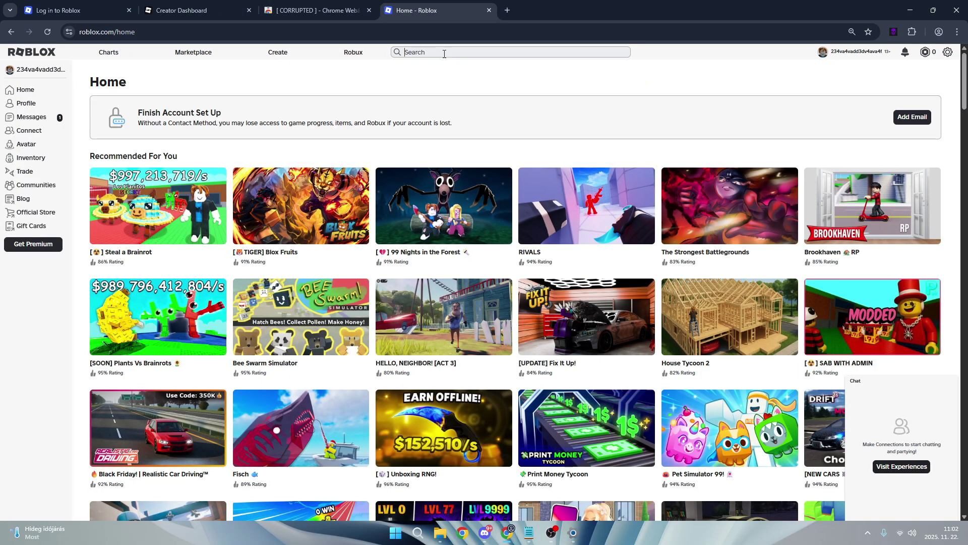
pyautogui.write('nos')
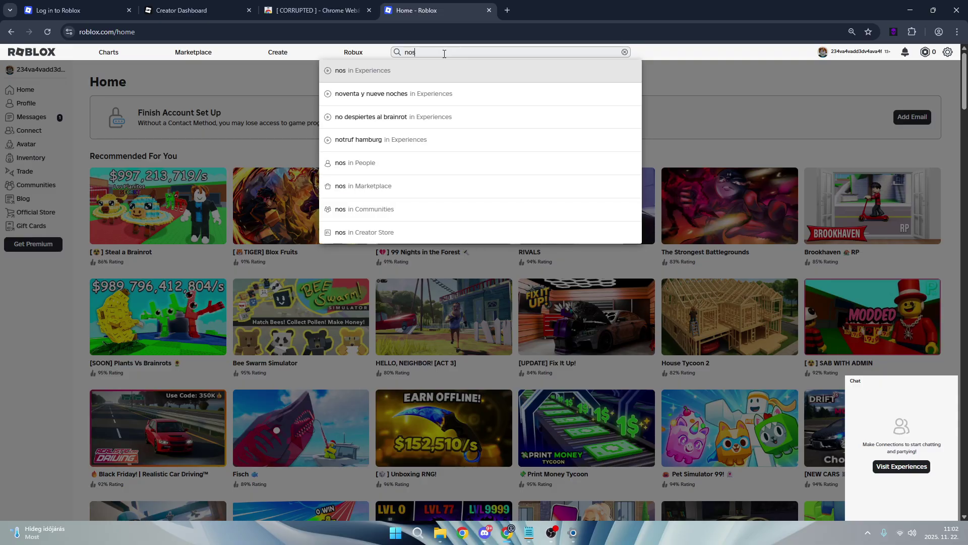
pyautogui.write('taé')
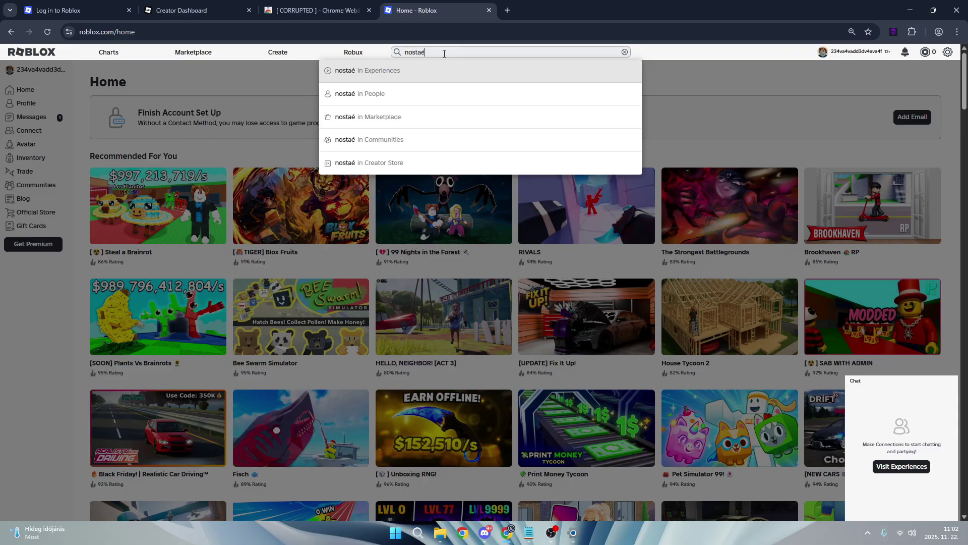
pyautogui.press('BackSpace')
pyautogui.write('lgia m')
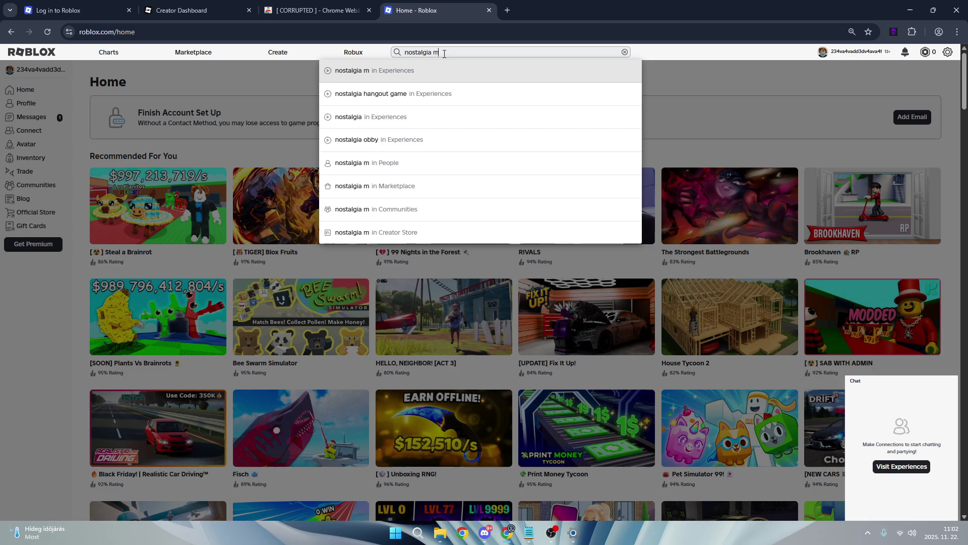
pyautogui.write('os')
pyautogui.press('BackSpace')
pyautogui.press('BackSpace')
pyautogui.press('BackSpace')
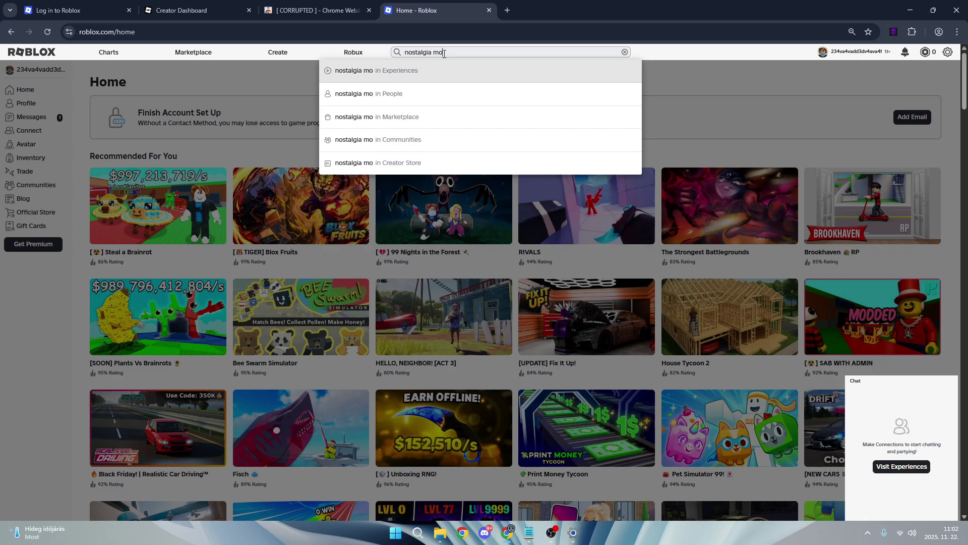
pyautogui.write('omegat')
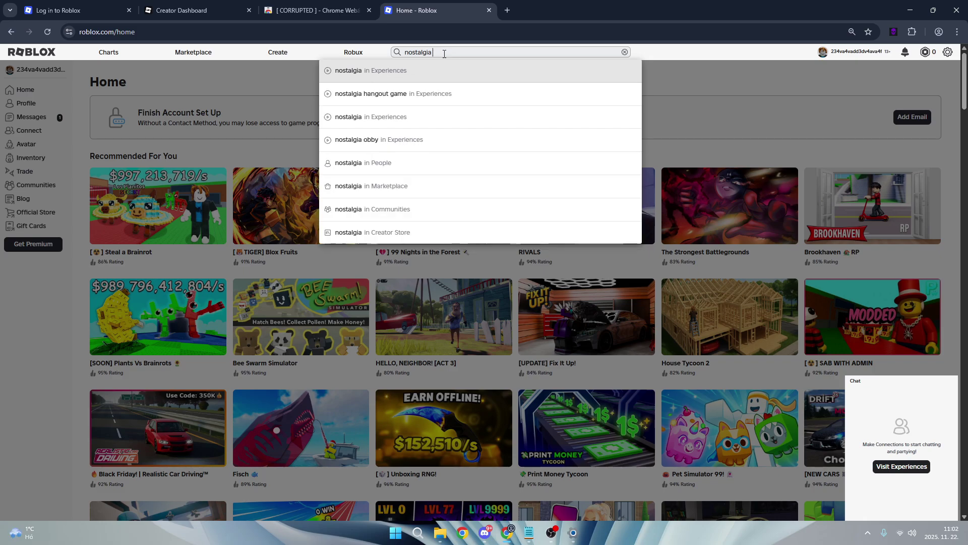
pyautogui.write('ons')
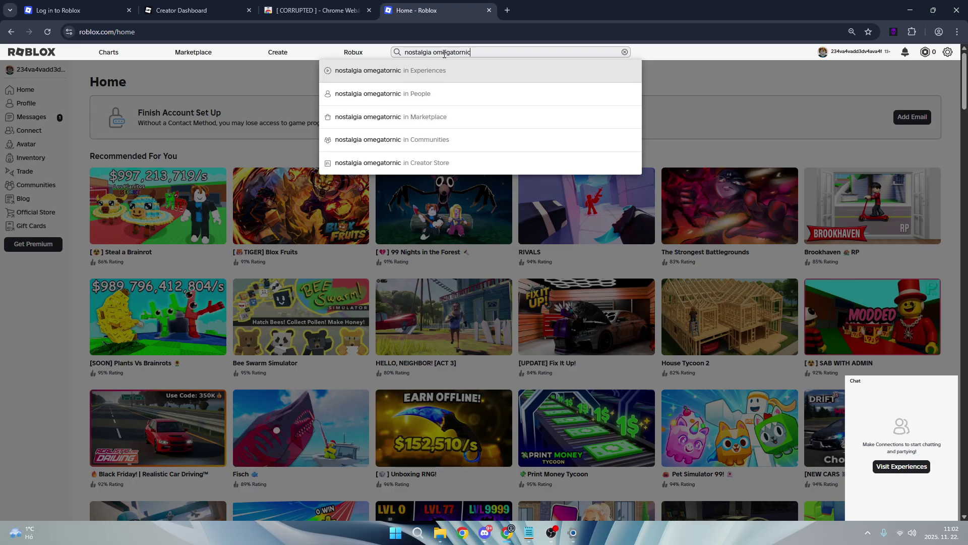
pyautogui.press('BackSpace')
pyautogui.press('BackSpace')
pyautogui.press('BackSpace')
pyautogui.write('ronic audo')
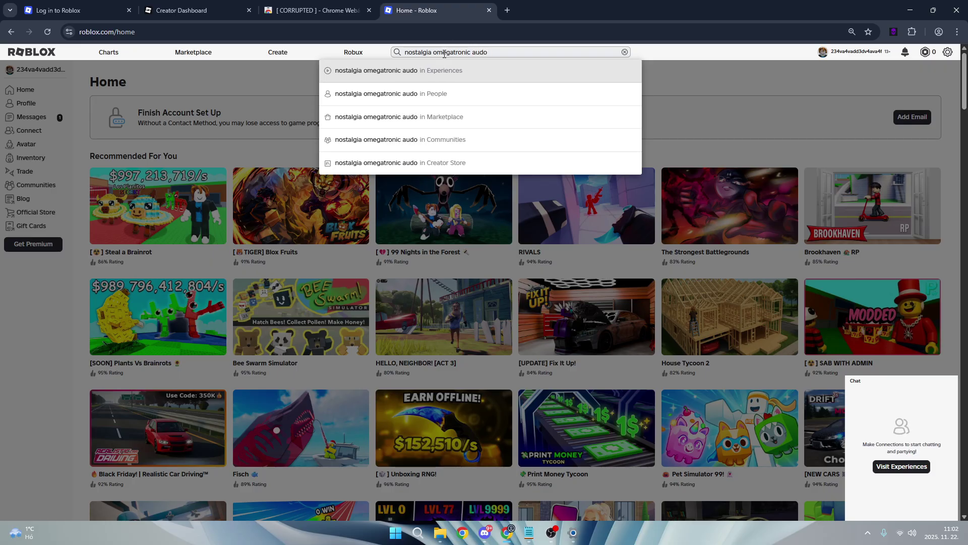
pyautogui.press('BackSpace')
pyautogui.write('io')
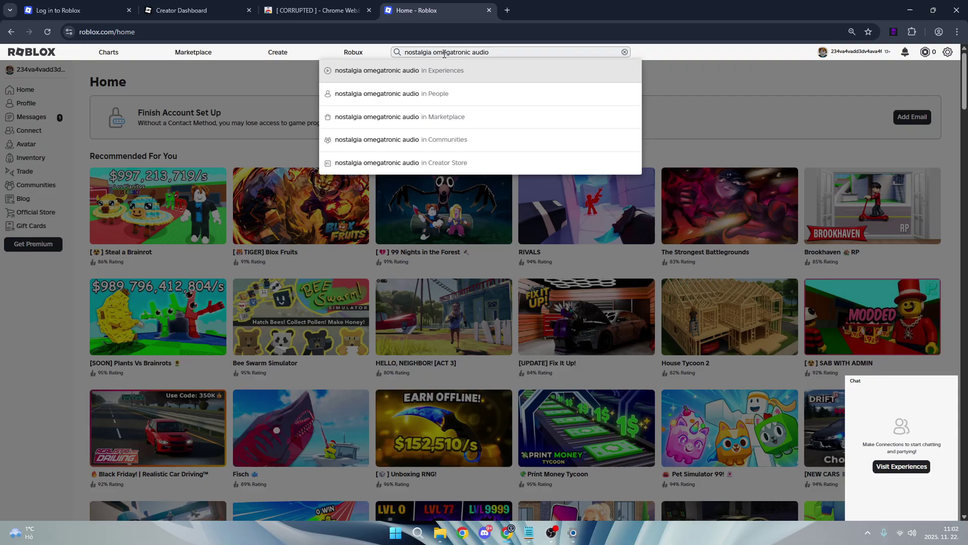
pyautogui.click(456, 146)
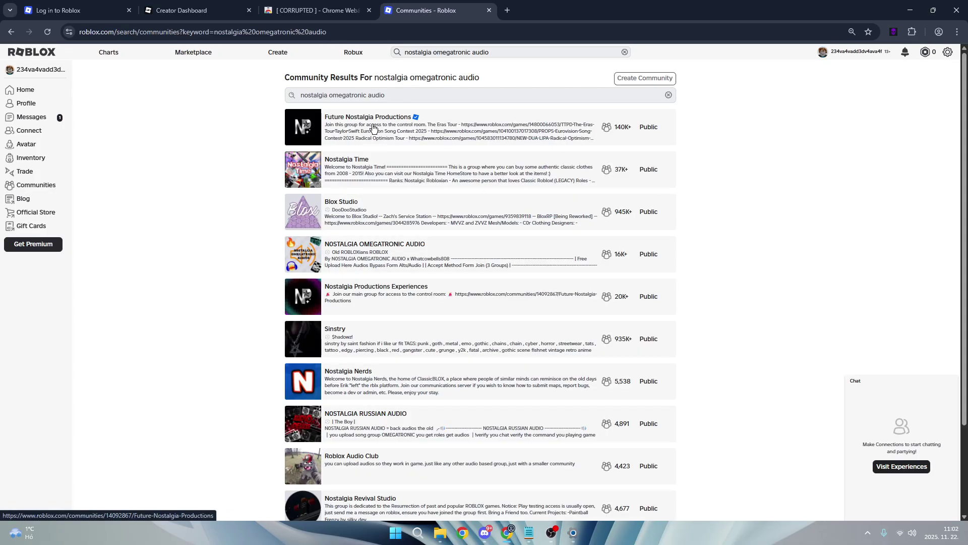
# Step: Open the NOSTALGIA OMEGATRONIC AUDIO community and join it
pyautogui.scroll(-1, 374, 216)
pyautogui.scroll(1, 426, 215)
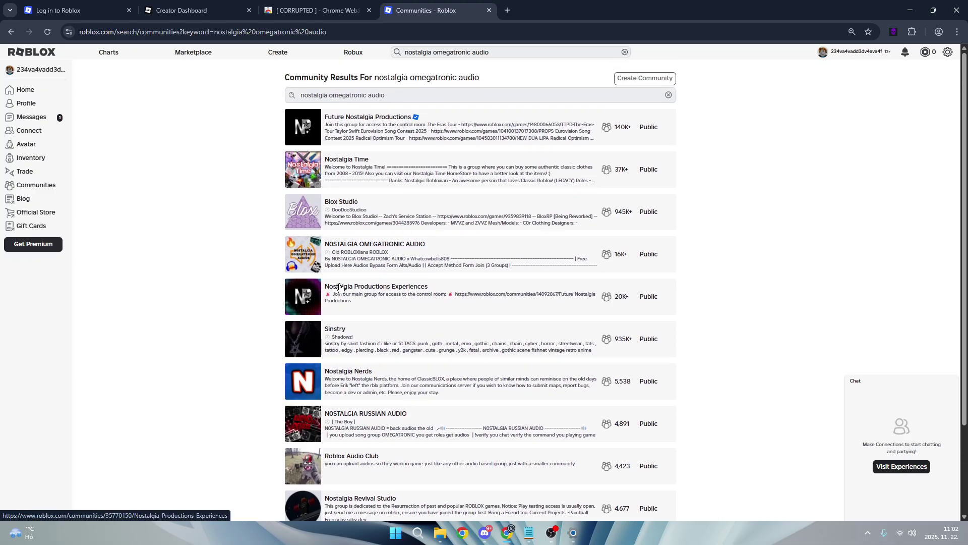
pyautogui.click(355, 248)
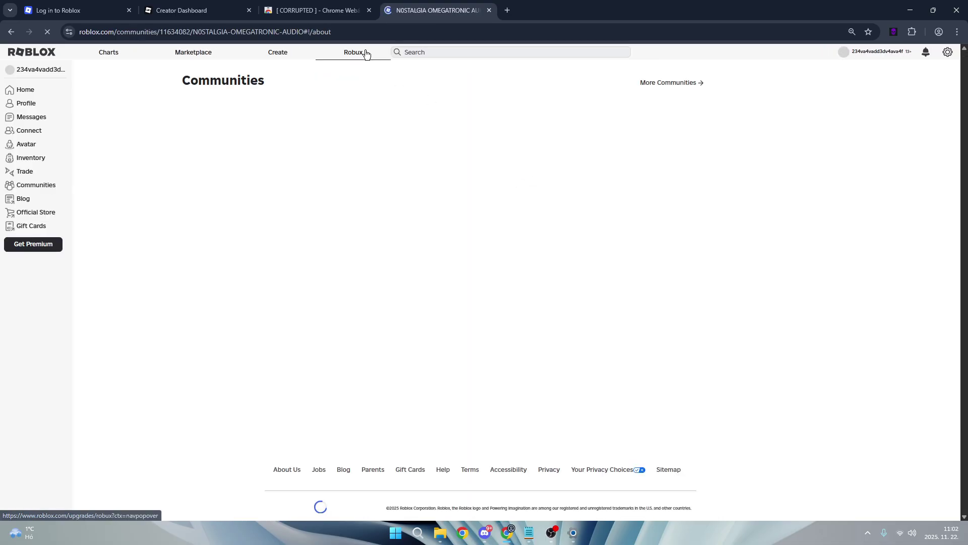
pyautogui.click(736, 99)
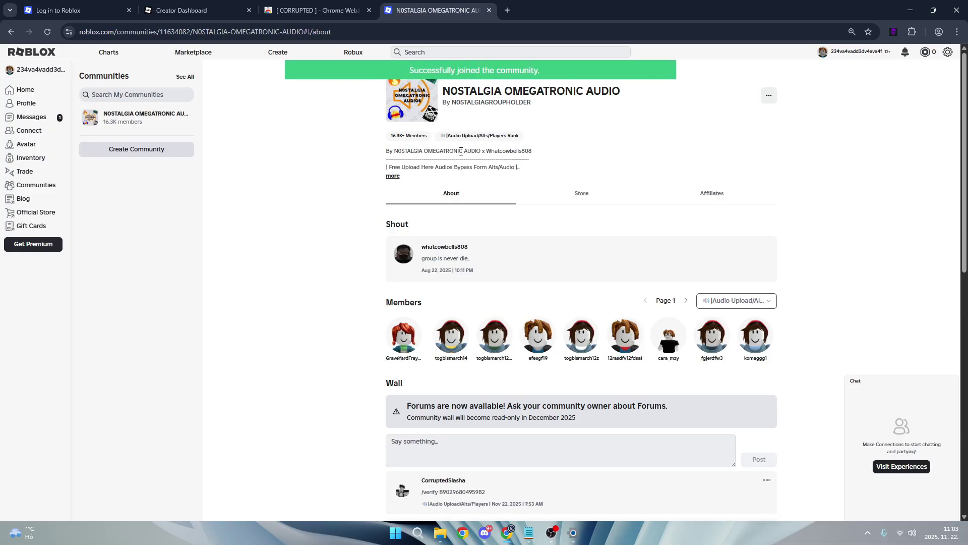
pyautogui.moveTo(570, 147)
pyautogui.mouseDown()
pyautogui.moveTo(461, 113)
pyautogui.moveTo(559, 137)
pyautogui.mouseUp()
pyautogui.moveTo(533, 103); pyautogui.dragTo(445, 92)
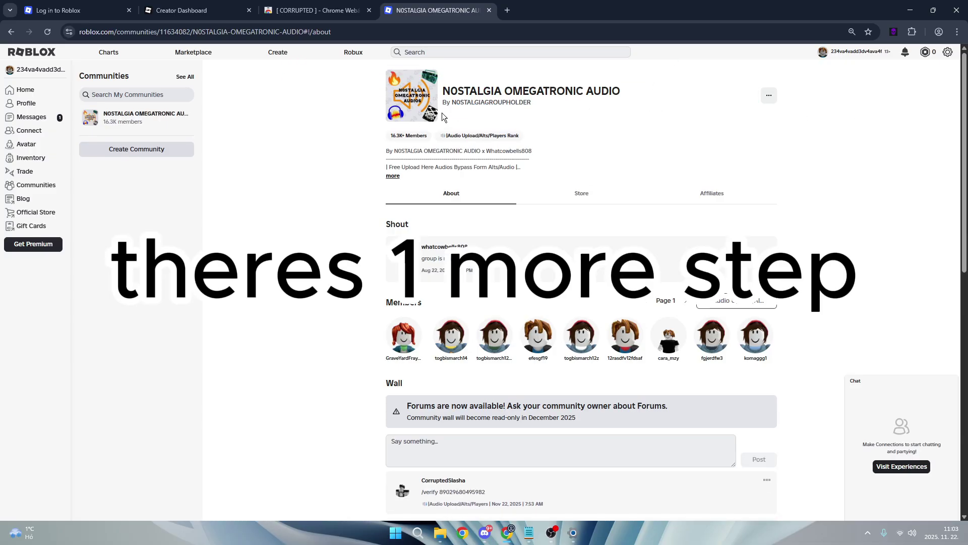
# Step: Choose Group in the extension popup and copy group ID 11634082 from the page address
pyautogui.click(596, 122)
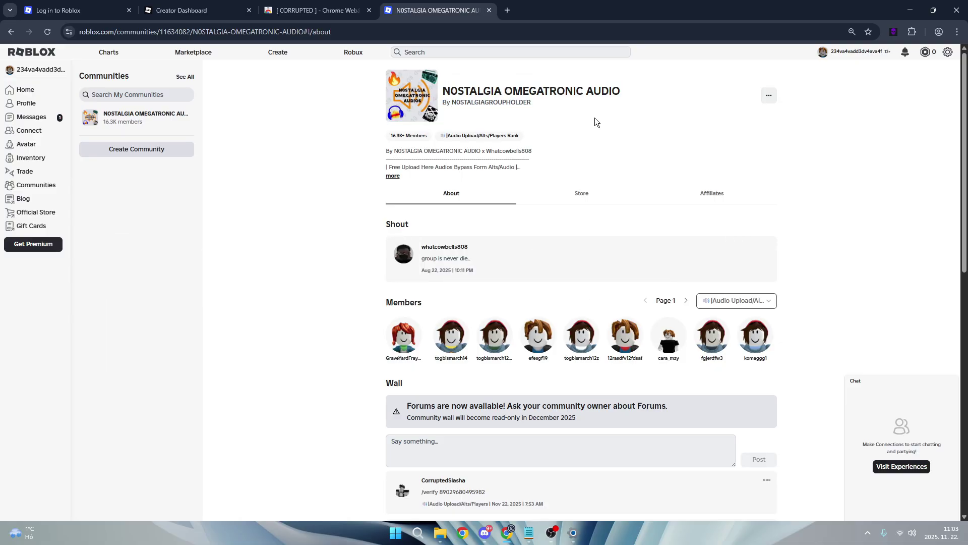
pyautogui.click(894, 32)
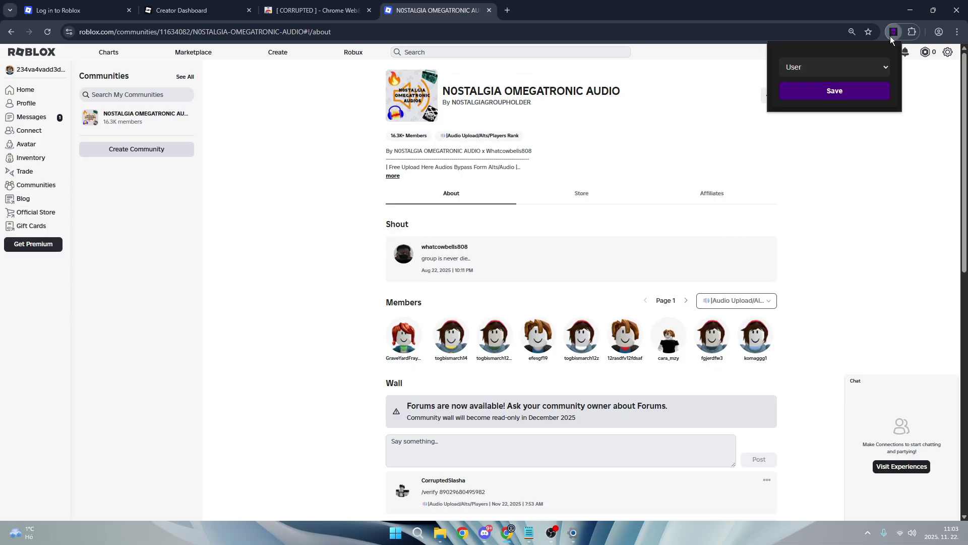
pyautogui.click(844, 74)
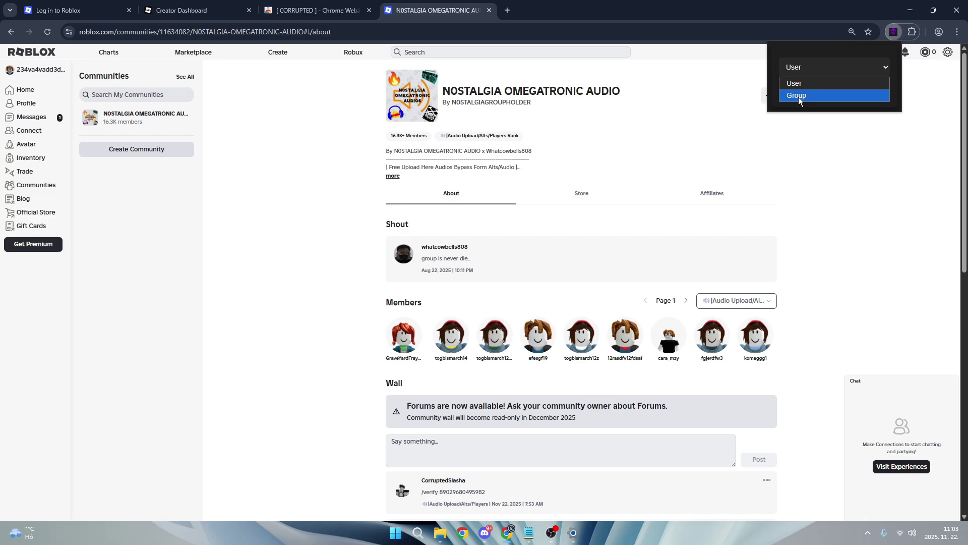
pyautogui.click(803, 95)
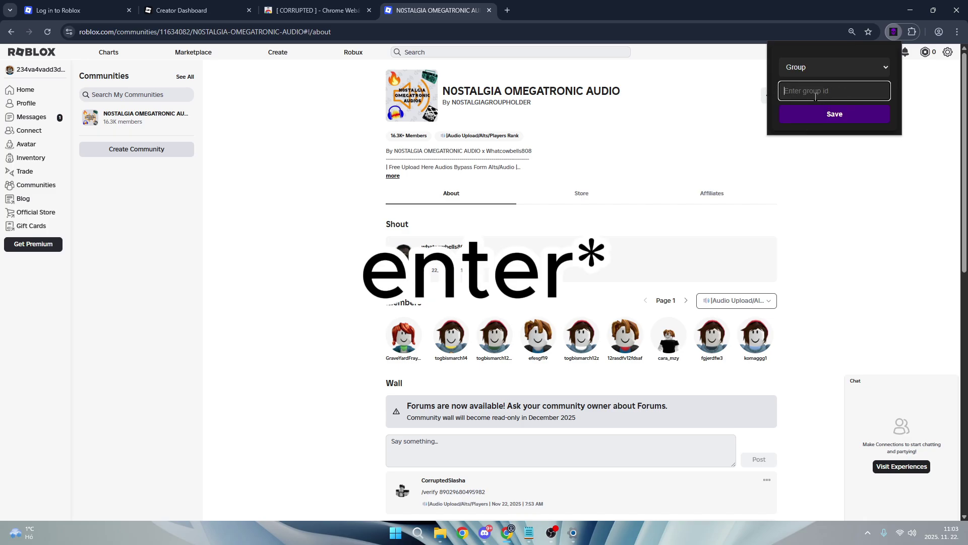
pyautogui.click(188, 35)
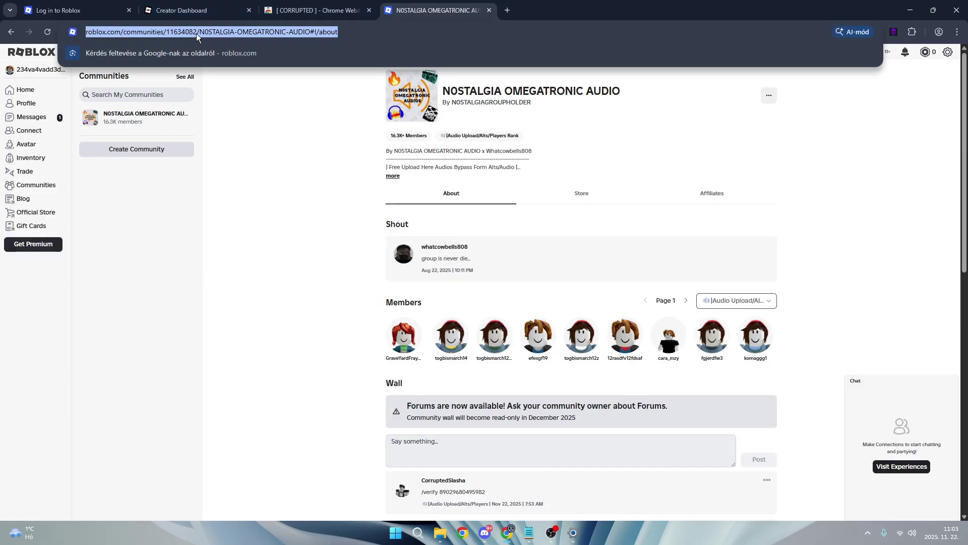
pyautogui.click(197, 35)
pyautogui.moveTo(237, 31); pyautogui.dragTo(205, 33)
pyautogui.hotkey('ctrl', 'c')
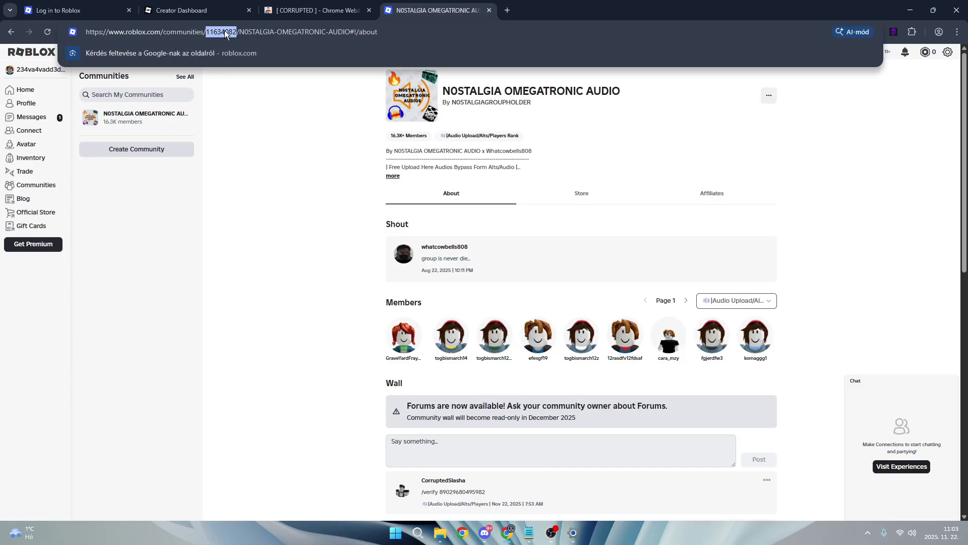
# Step: Paste 11634082 into the extension's group id field, save it, and return to Creator Dashboard
pyautogui.click(893, 31)
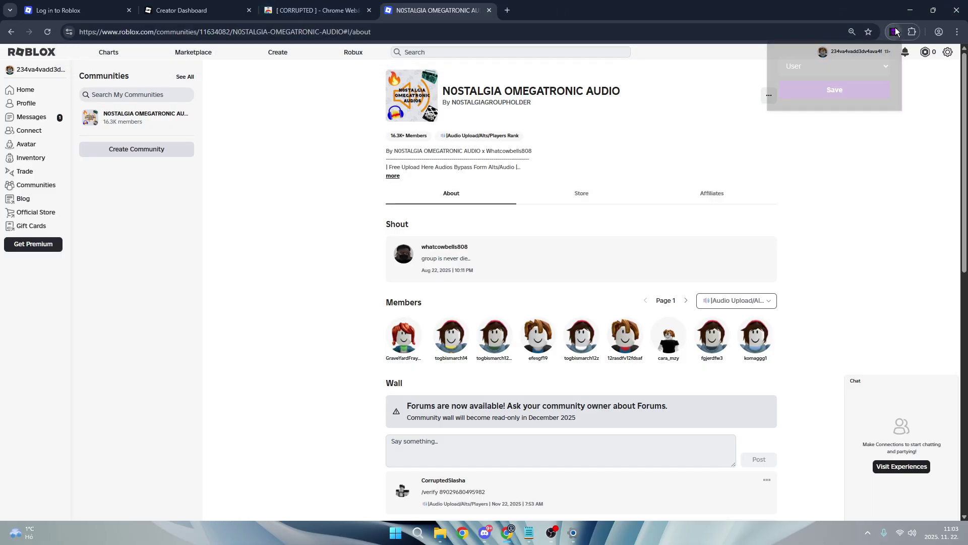
pyautogui.click(842, 66)
pyautogui.click(837, 80)
pyautogui.click(821, 88)
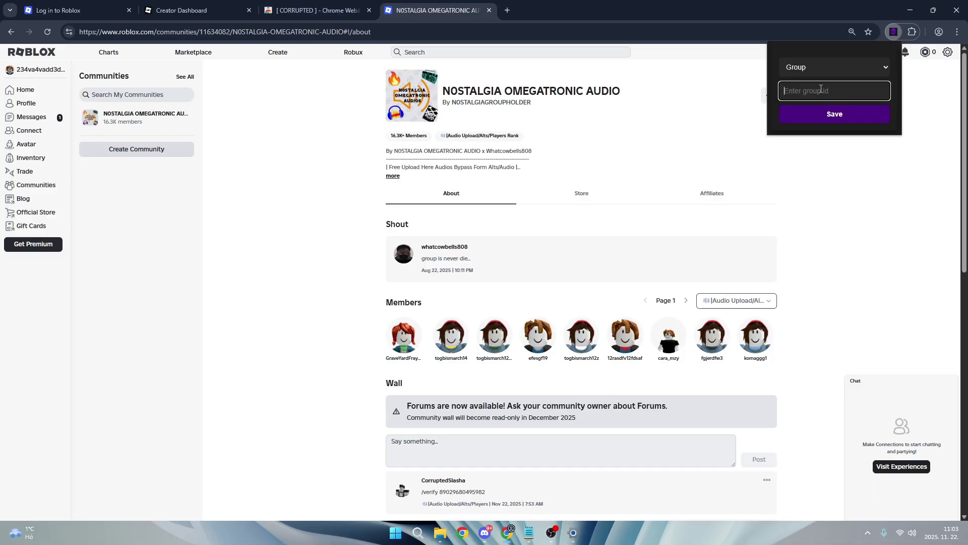
pyautogui.hotkey('ctrl', 'v')
pyautogui.click(829, 121)
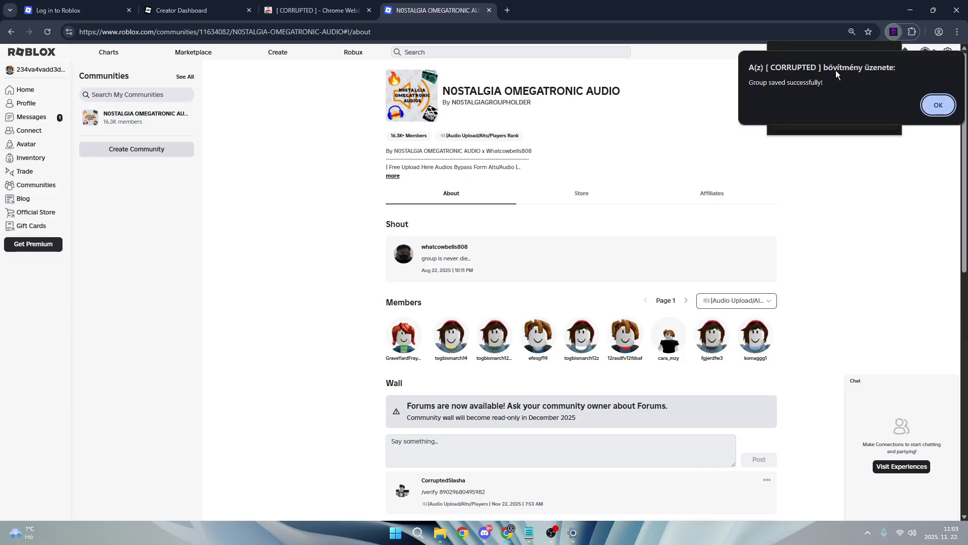
pyautogui.click(937, 105)
pyautogui.doubleClick(186, 32)
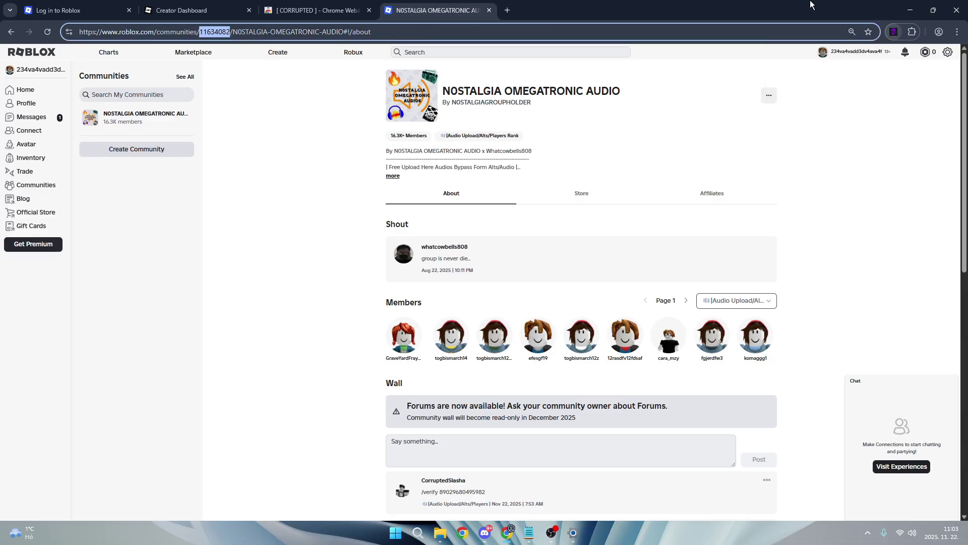
pyautogui.click(181, 10)
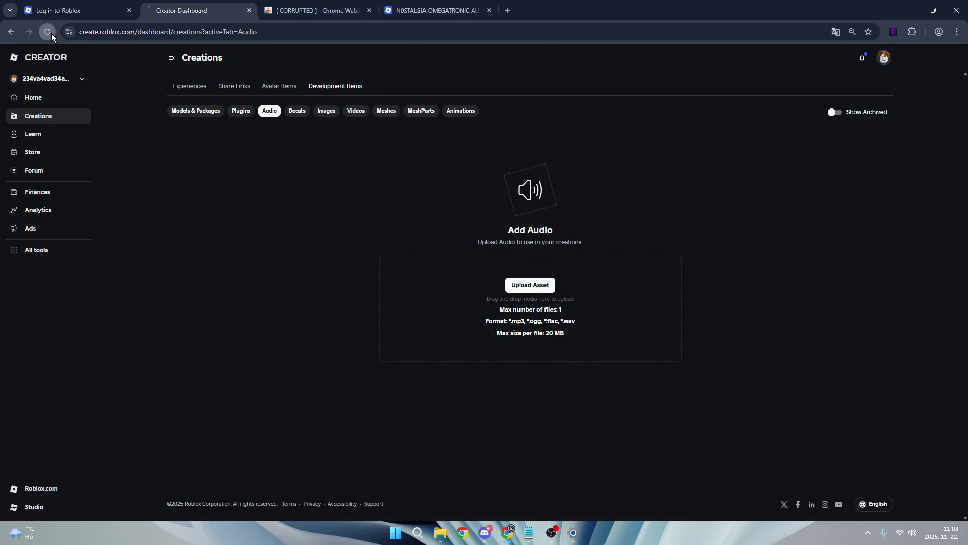
# Step: Reload the dashboard, switch it to the NOSTALGIA OMEGA group, and open the theatre audio file
pyautogui.click(51, 32)
pyautogui.click(66, 79)
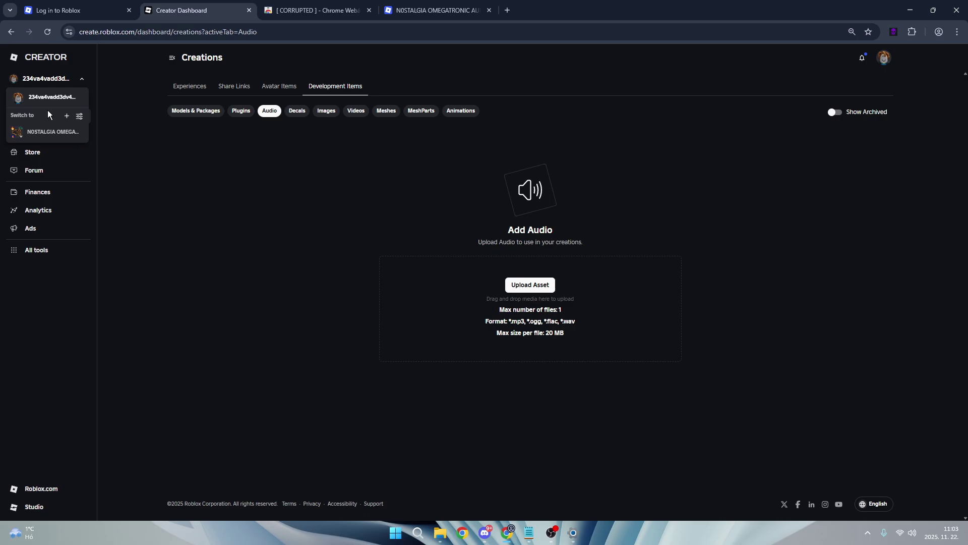
pyautogui.moveTo(257, 32); pyautogui.dragTo(88, 31)
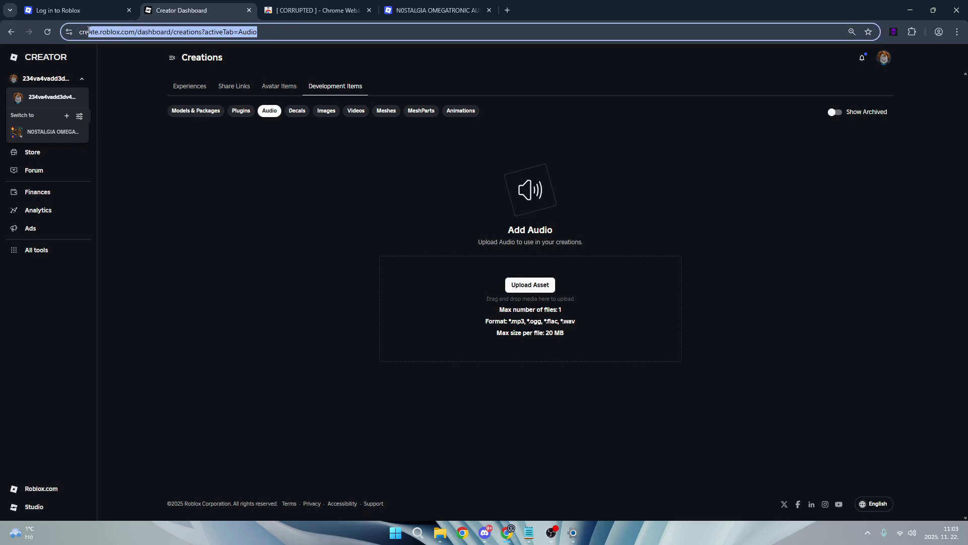
pyautogui.click(256, 33)
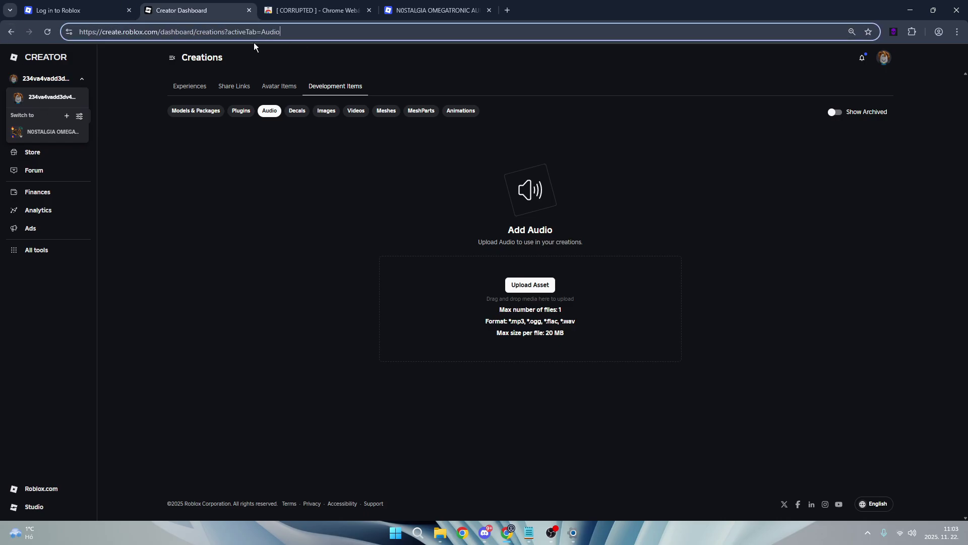
pyautogui.click(37, 132)
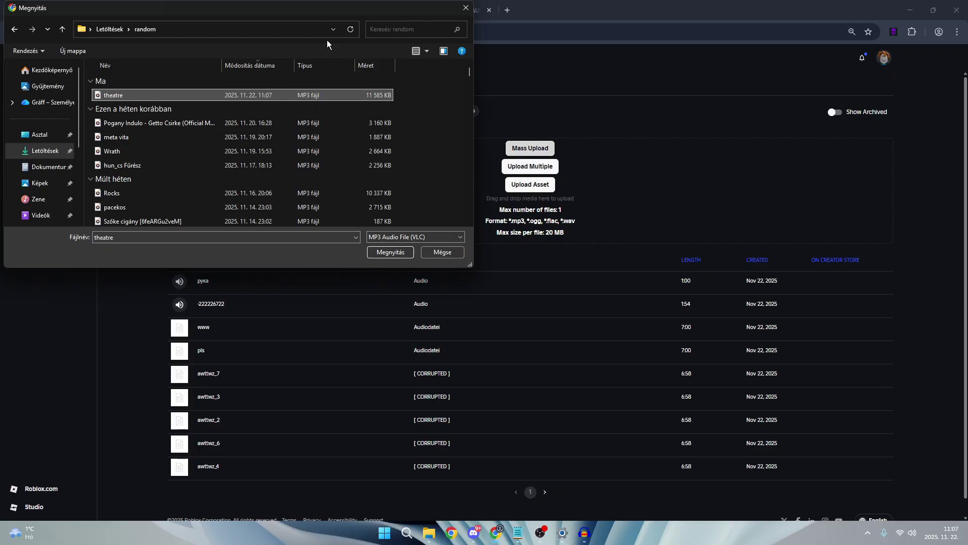
pyautogui.click(398, 255)
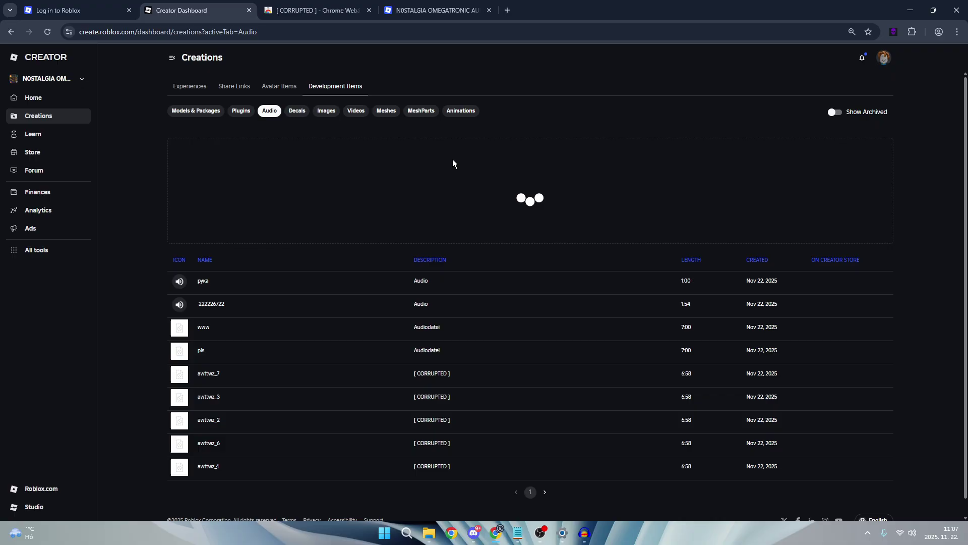
pyautogui.click(581, 534)
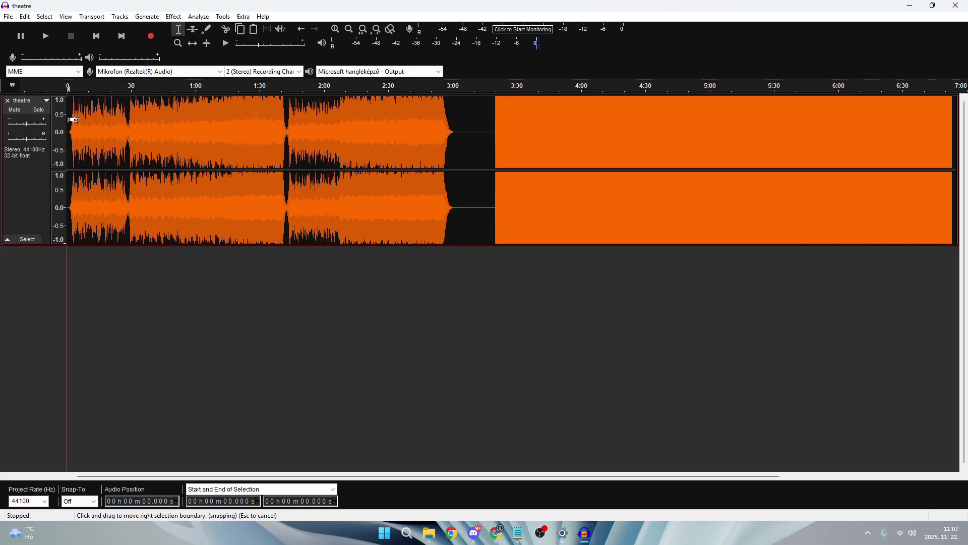
pyautogui.moveTo(68, 131); pyautogui.dragTo(325, 132)
pyautogui.moveTo(474, 101)
pyautogui.mouseDown()
pyautogui.moveTo(496, 107)
pyautogui.moveTo(486, 108)
pyautogui.mouseUp()
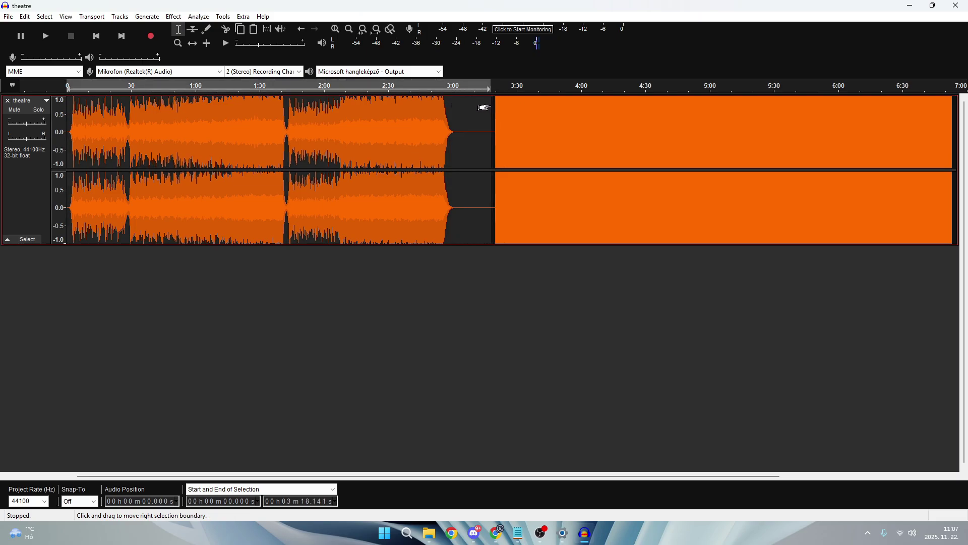
pyautogui.doubleClick(462, 119)
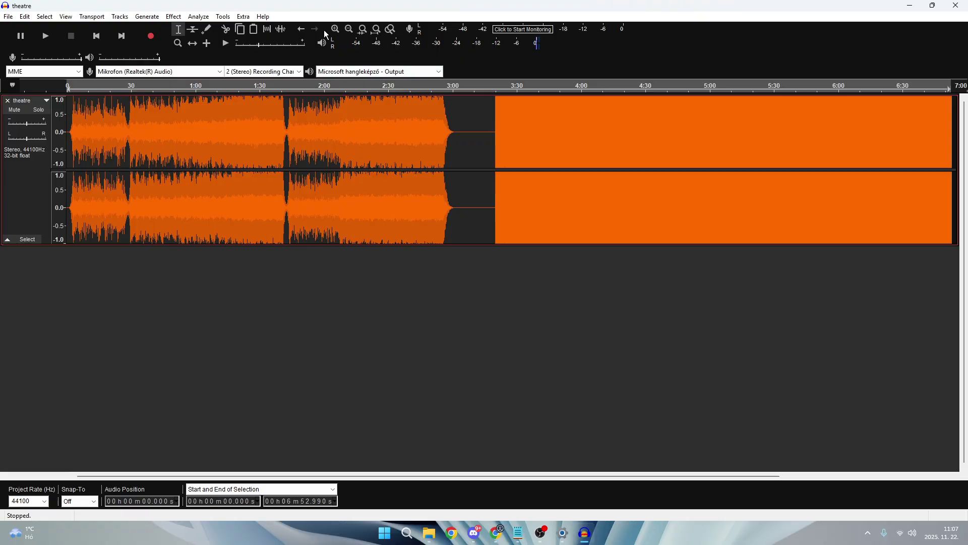
pyautogui.click(349, 29)
pyautogui.click(348, 29)
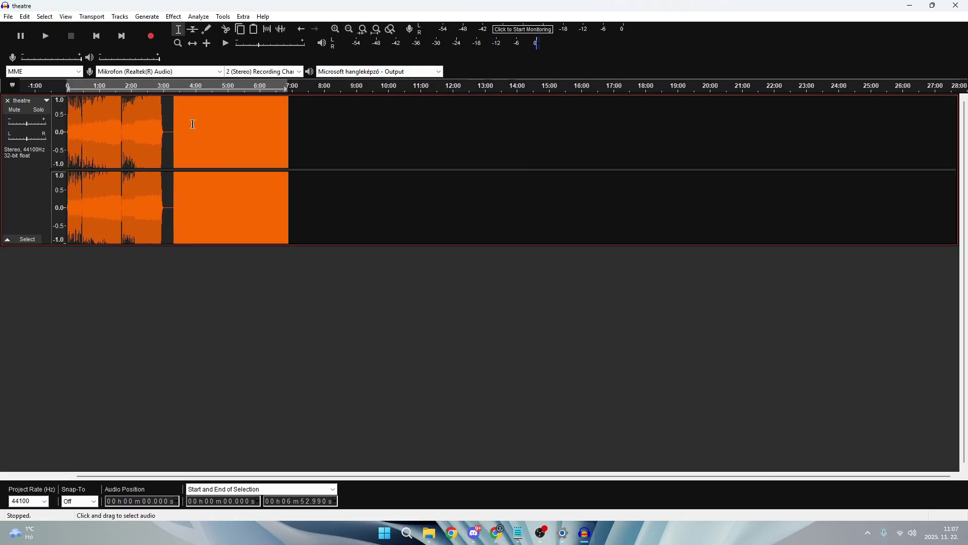
pyautogui.click(496, 533)
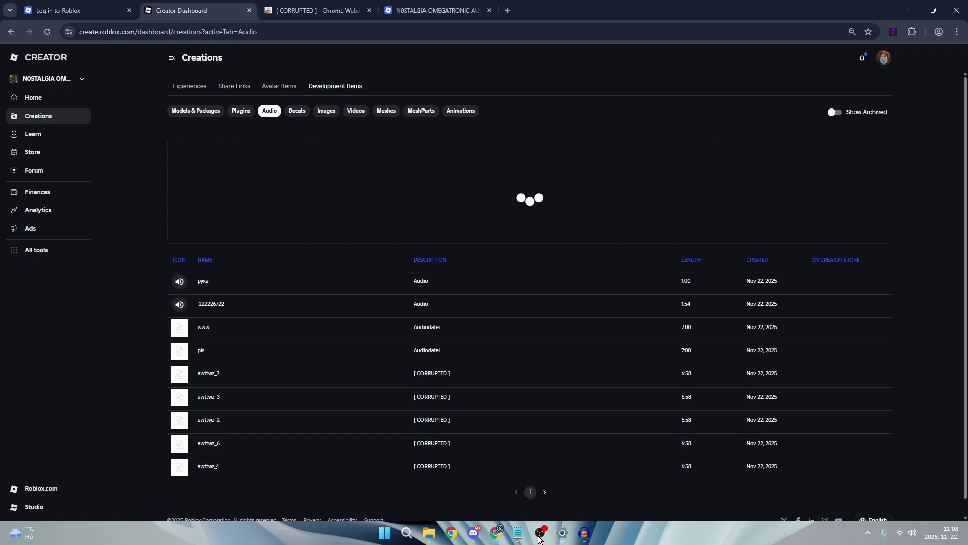
pyautogui.moveTo(539, 539)
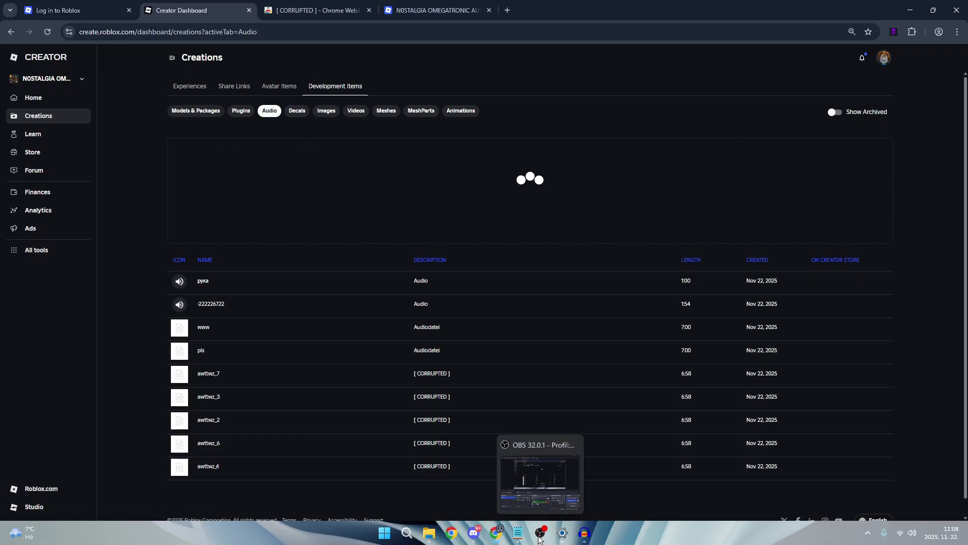